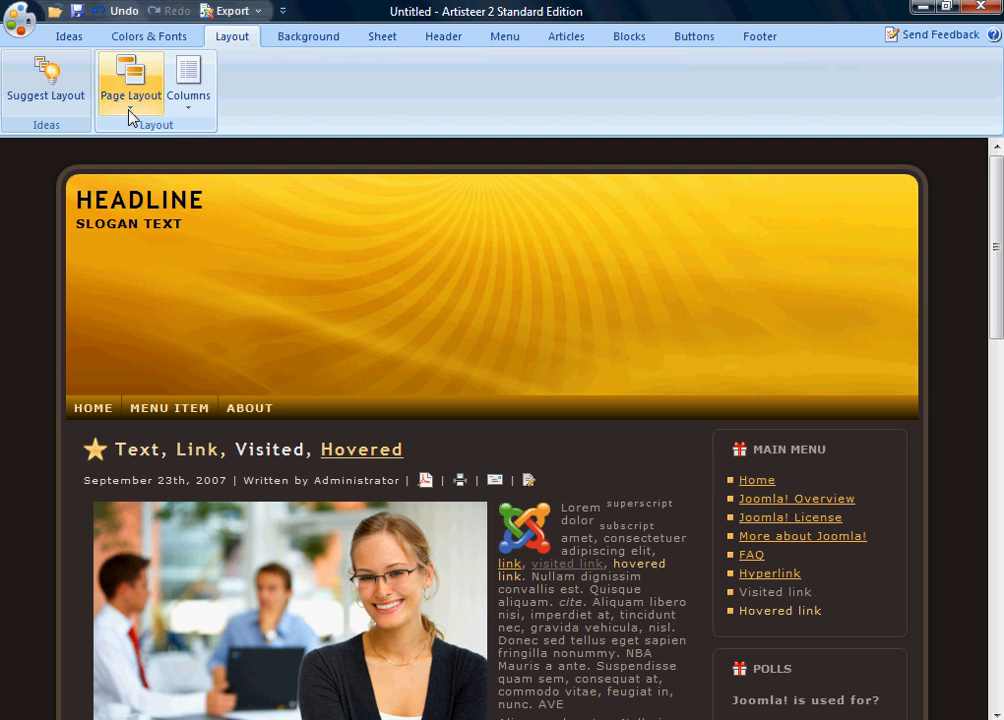
# - Switch to a page layout without the header image and set the sheet's top offset to Without Offset
pyautogui.click(129, 112)
pyautogui.click(138, 334)
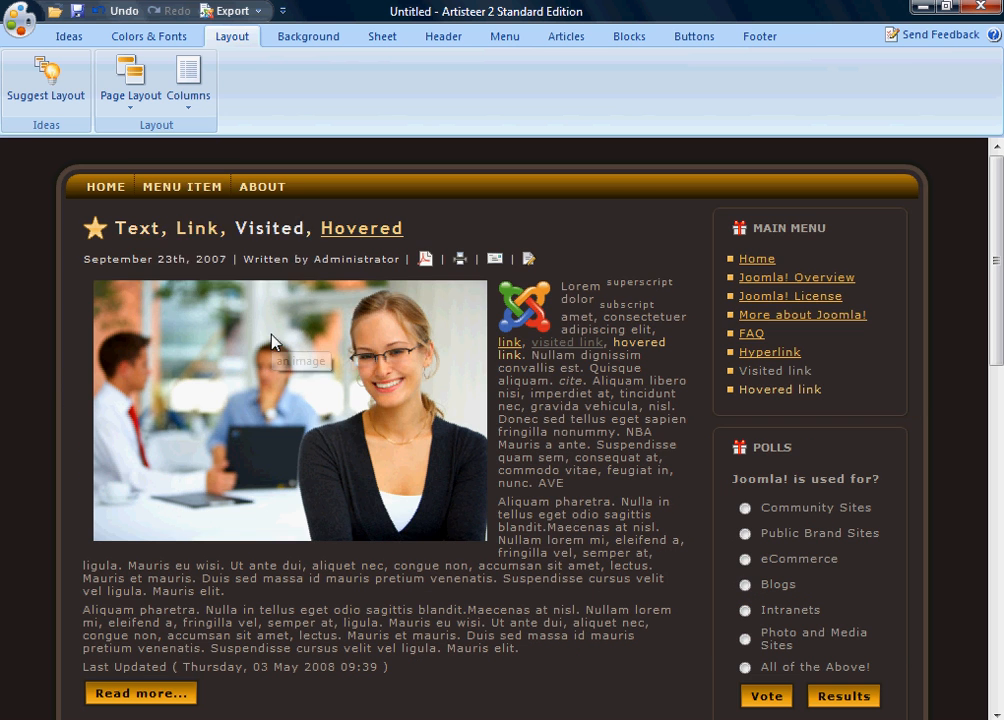
pyautogui.click(383, 38)
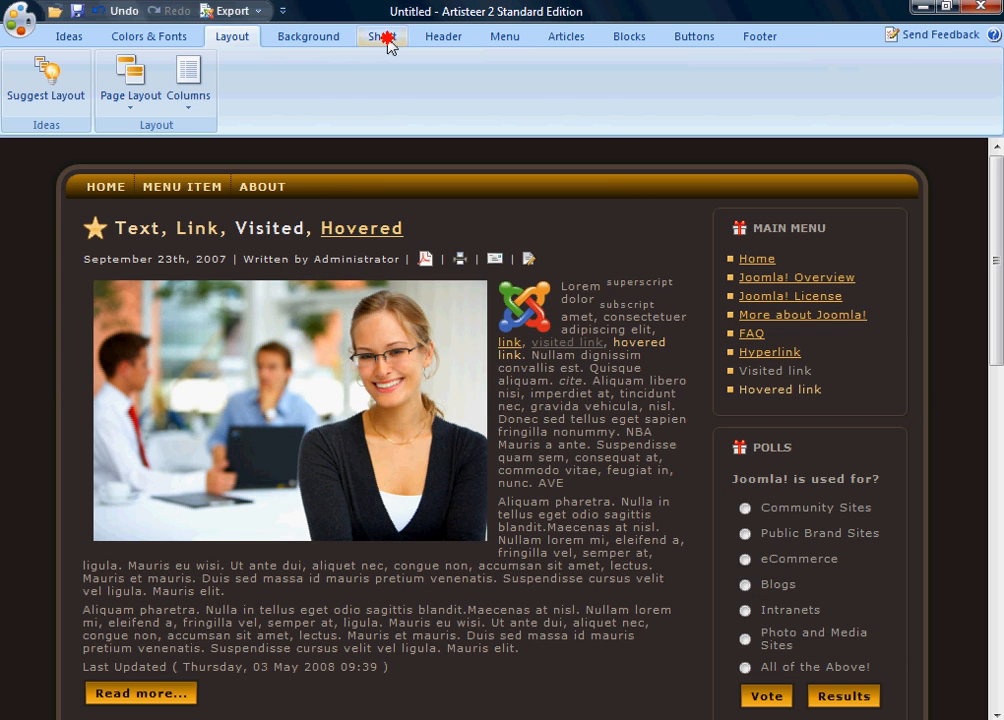
pyautogui.click(409, 88)
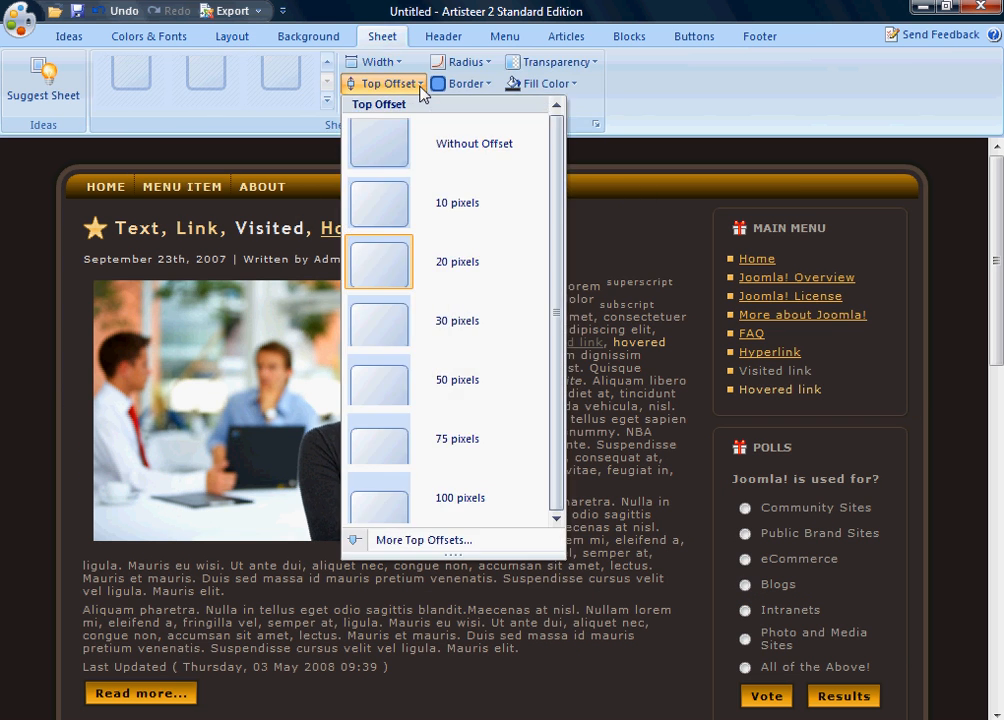
pyautogui.click(399, 143)
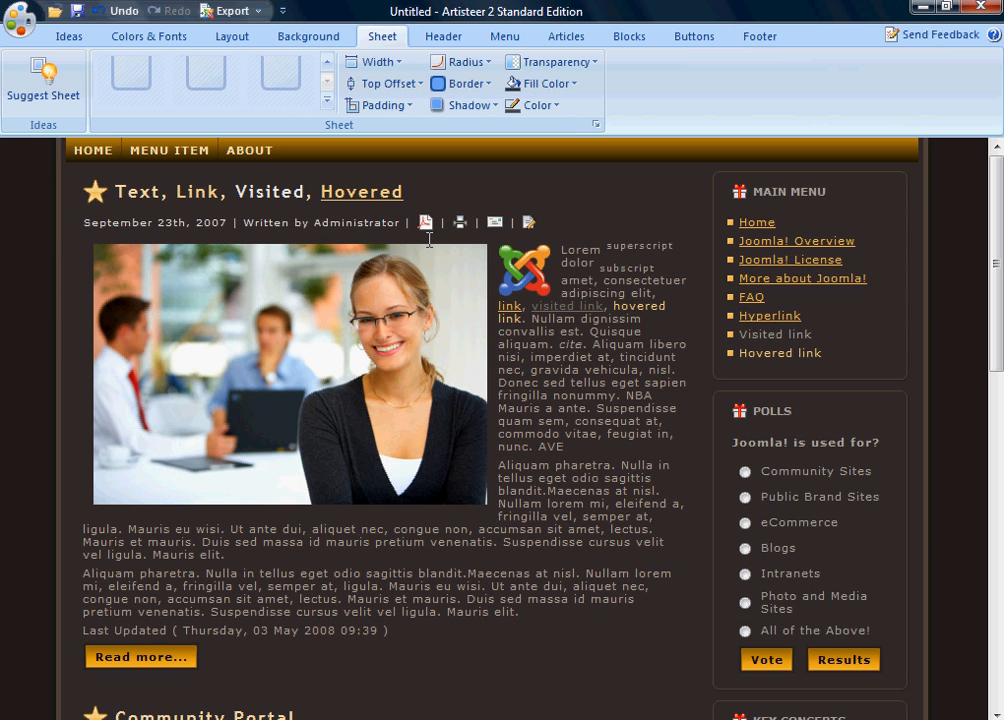
pyautogui.click(250, 150)
# - Change the columns to a three-column layout with the content between two sidebars
pyautogui.click(213, 40)
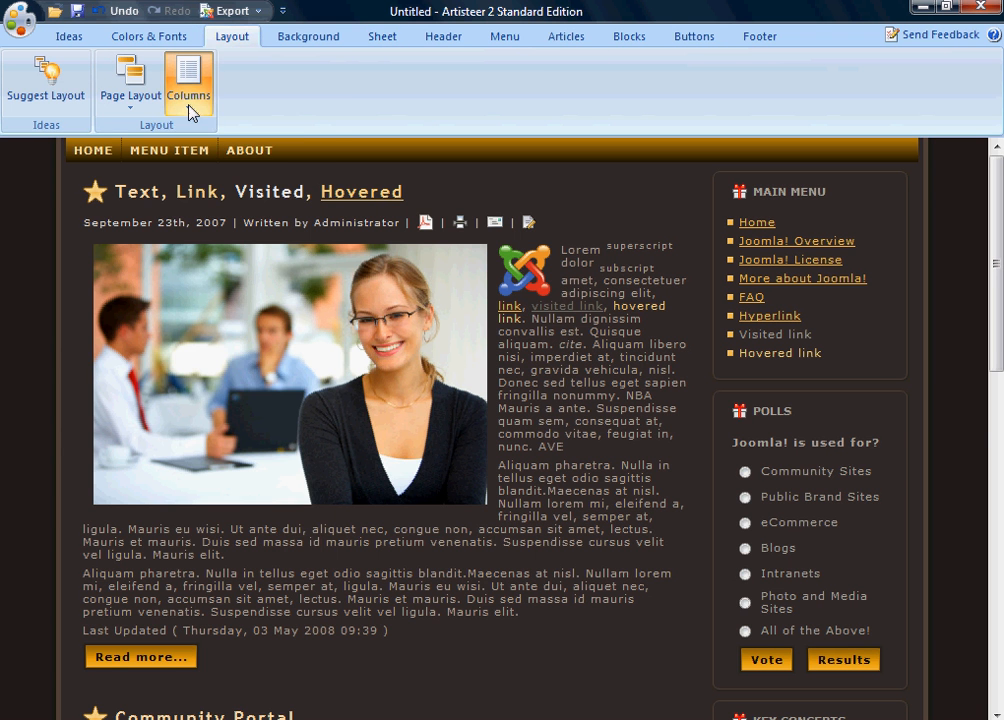
pyautogui.click(189, 88)
pyautogui.click(225, 502)
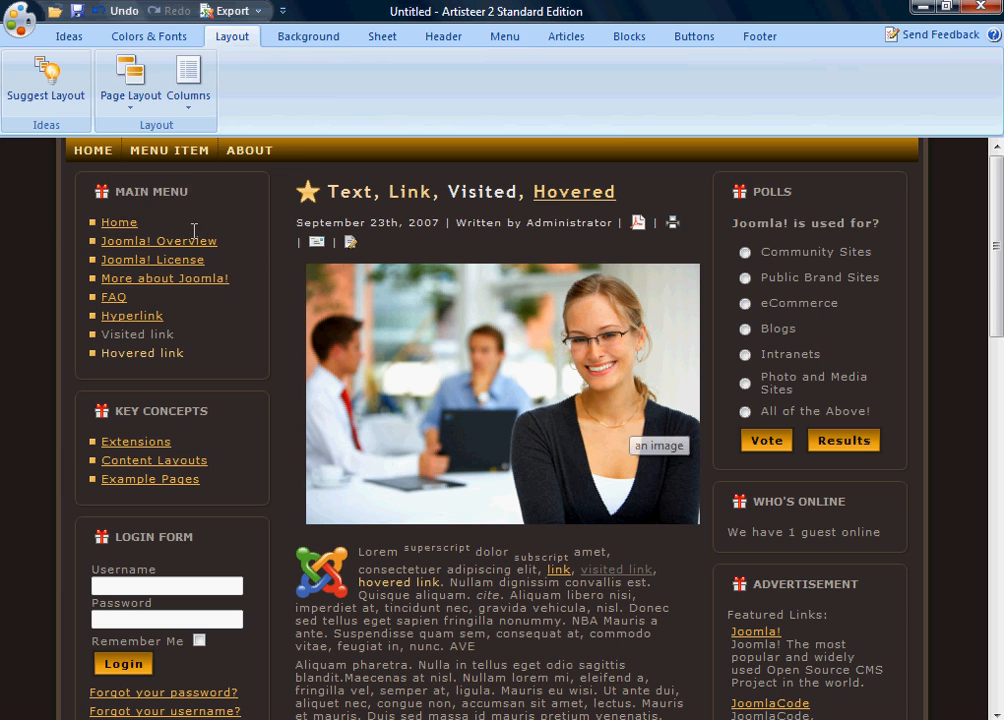
# - Cycle through suggested color schemes until the design has a light sheet with blue-gray accents
pyautogui.click(140, 37)
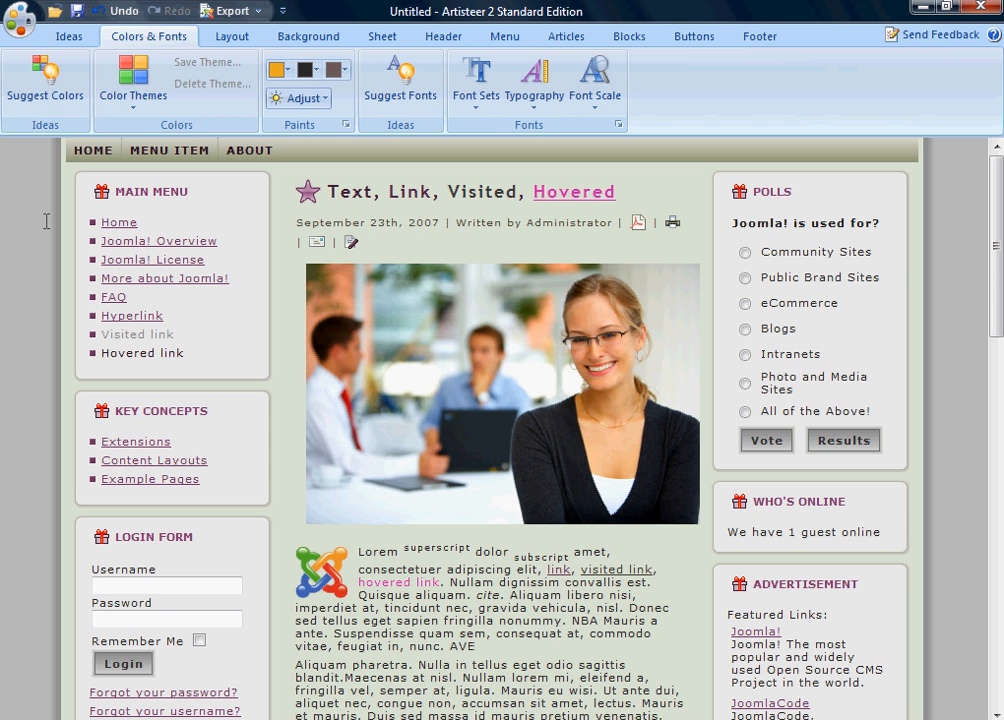
pyautogui.click(36, 82)
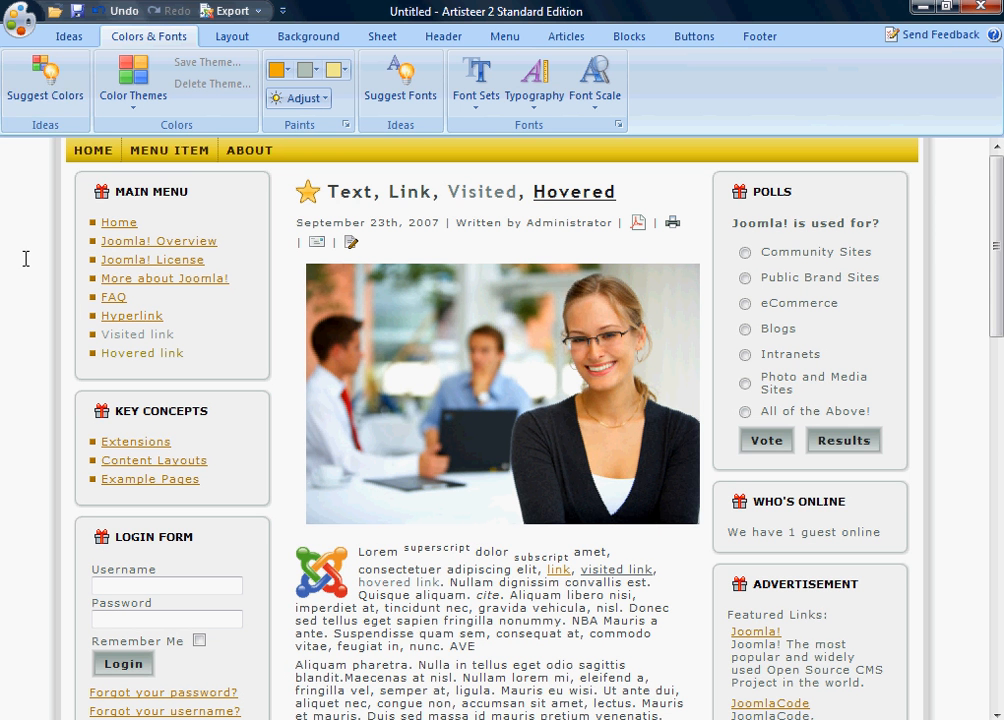
pyautogui.click(36, 98)
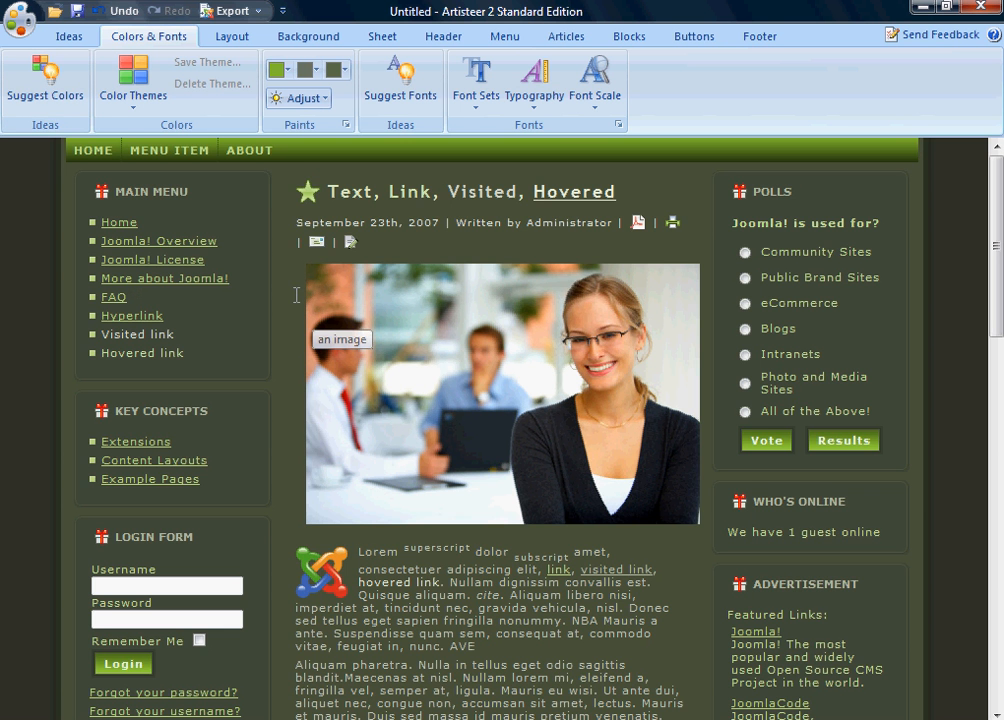
pyautogui.click(44, 94)
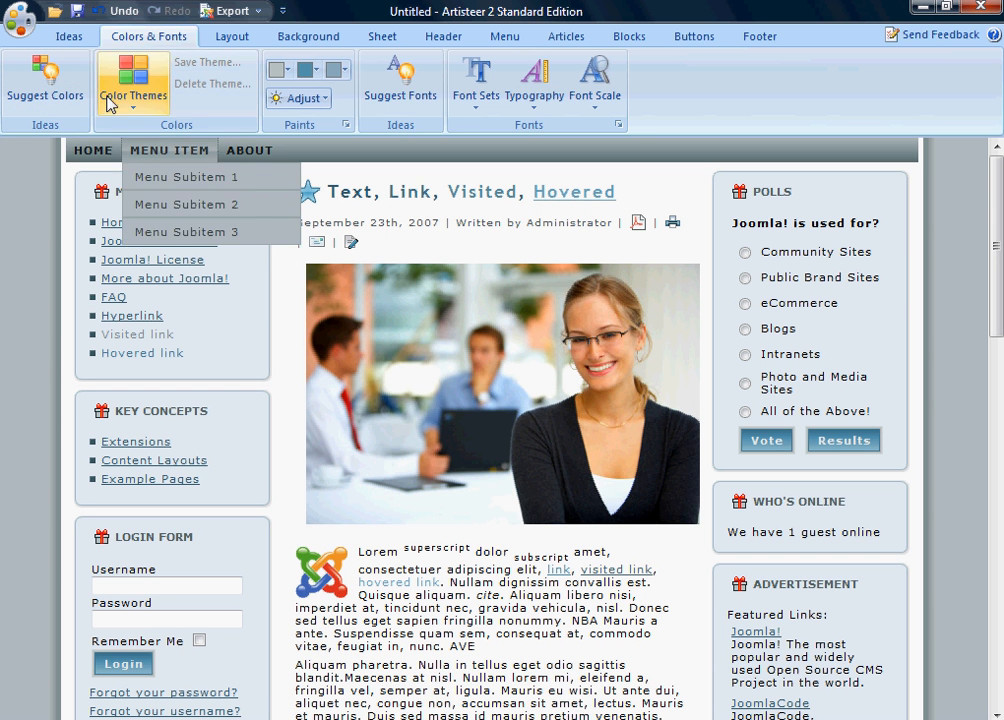
# - Start exporting the design as a Joomla template, with the Desktop as destination and a folder as output
pyautogui.click(69, 37)
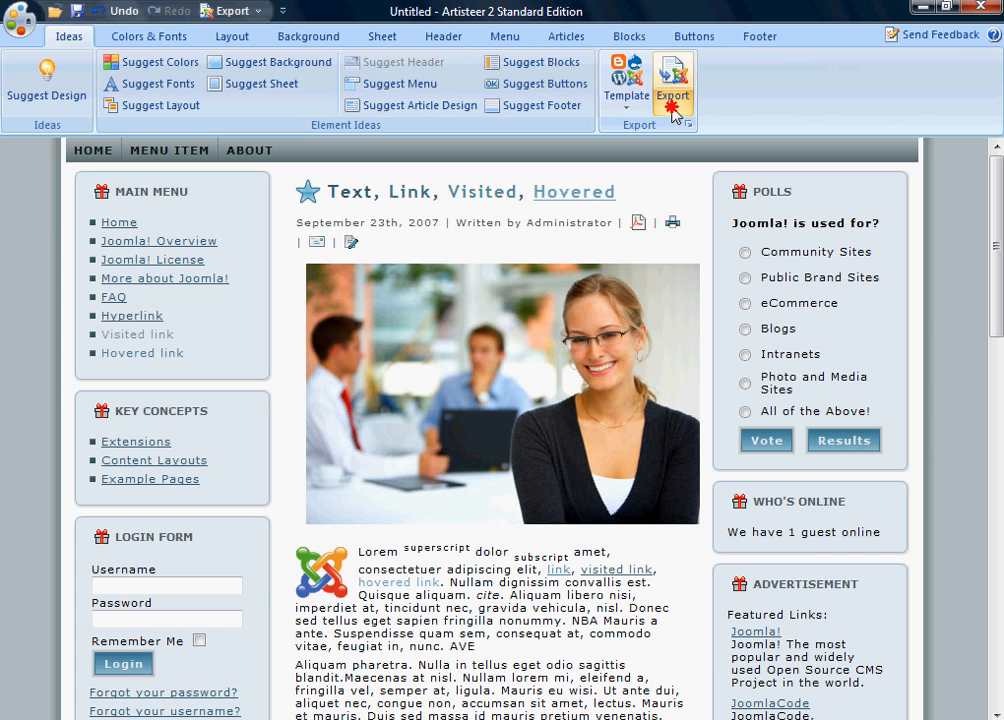
pyautogui.click(672, 88)
pyautogui.click(694, 130)
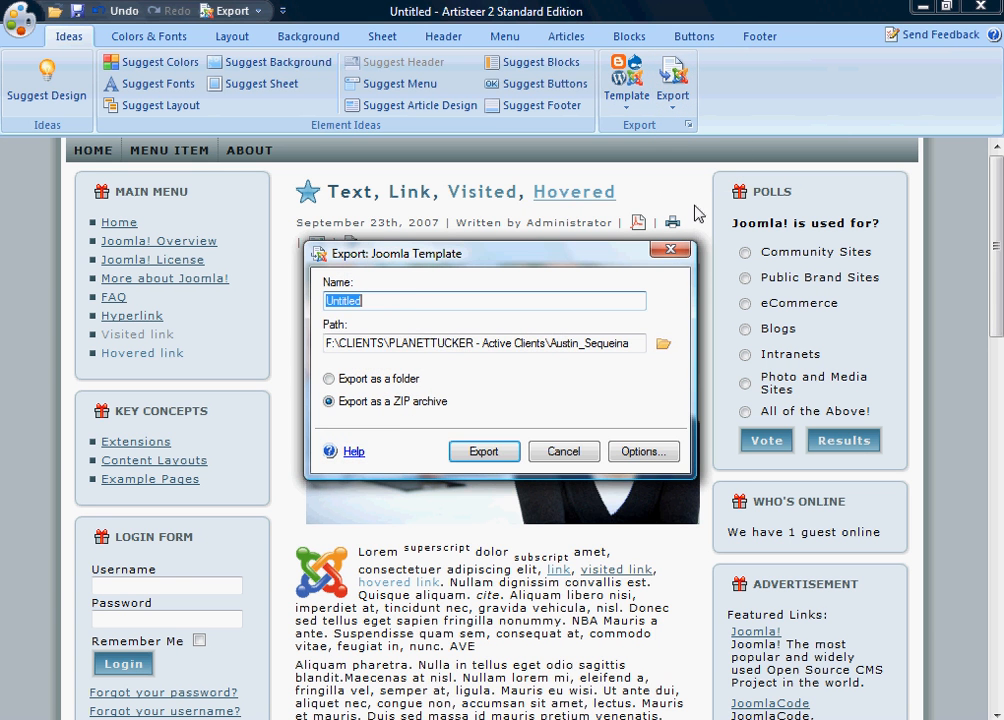
pyautogui.click(663, 345)
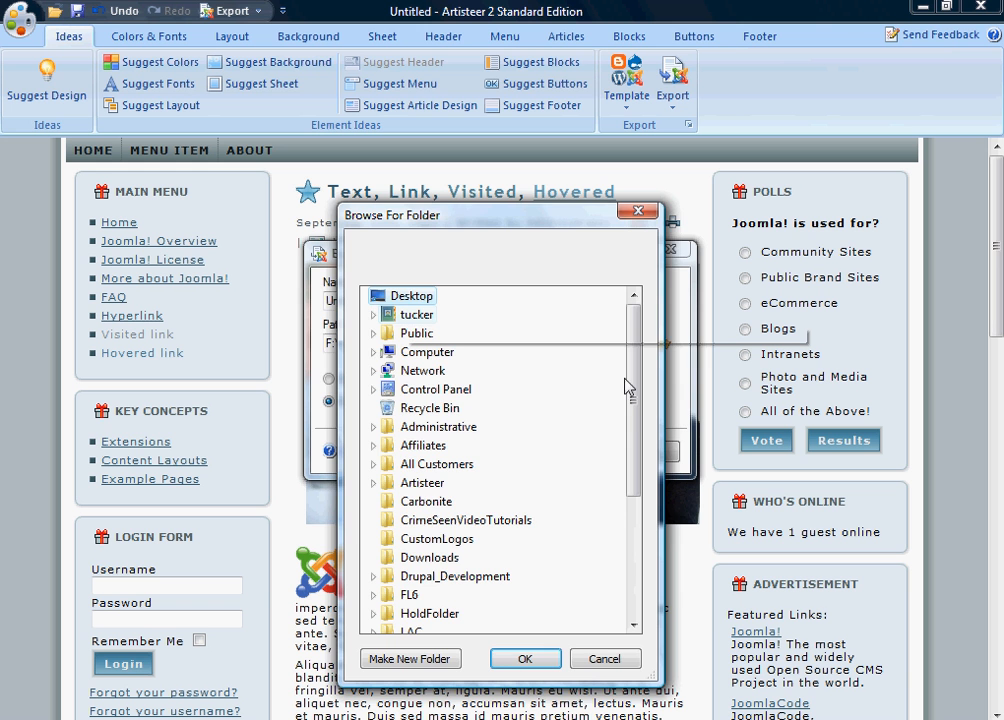
pyautogui.click(541, 664)
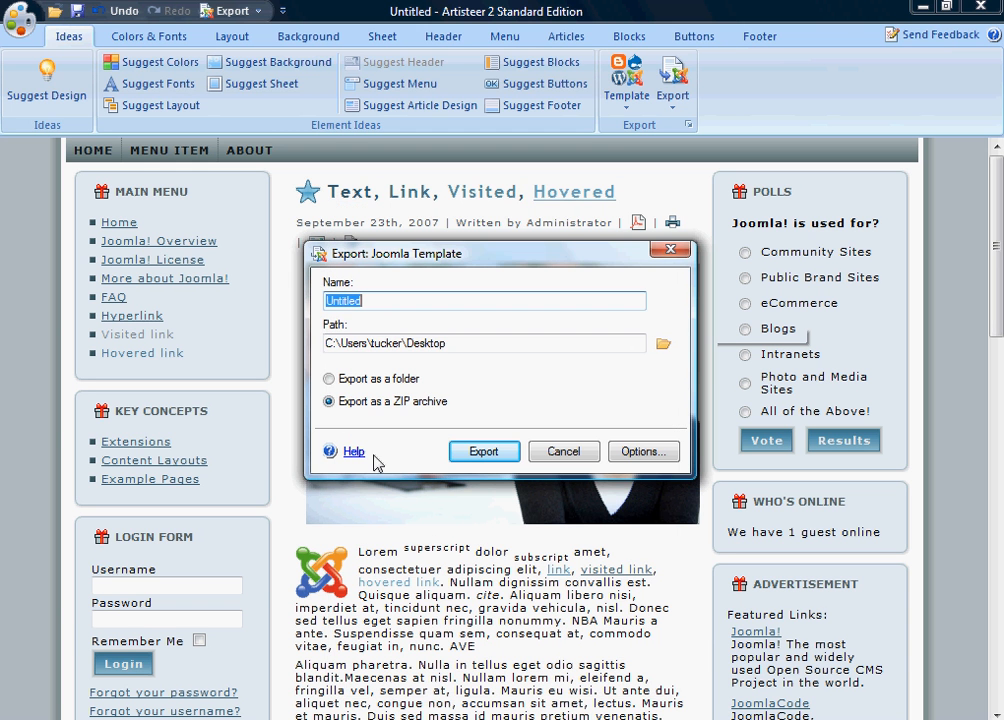
pyautogui.click(329, 381)
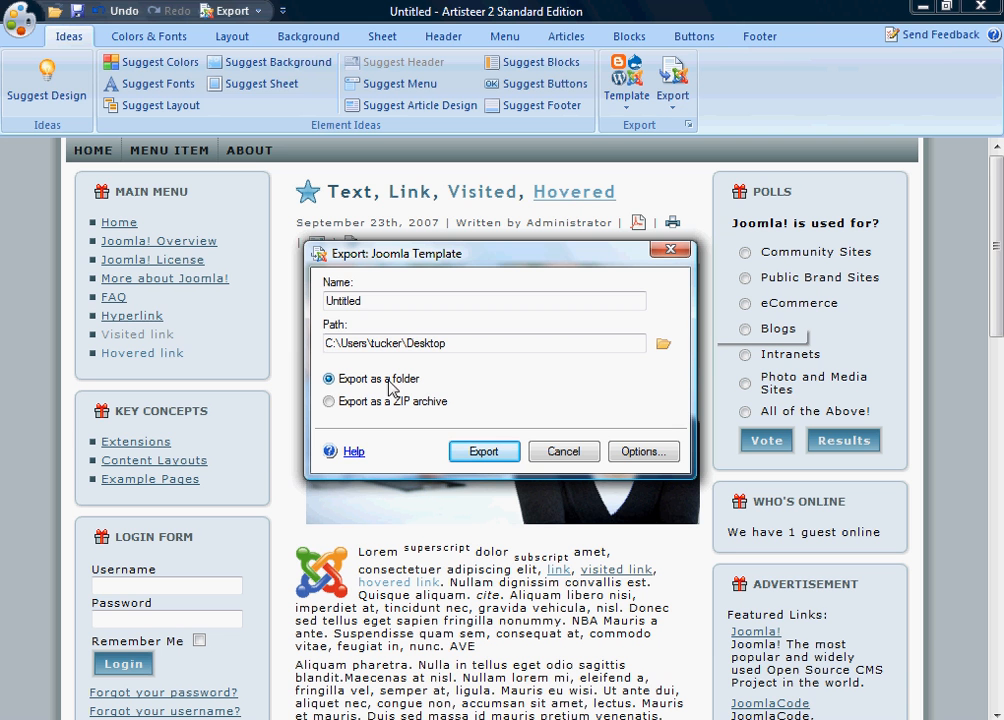
# - Name the template TestTest and run the export
pyautogui.doubleClick(372, 300)
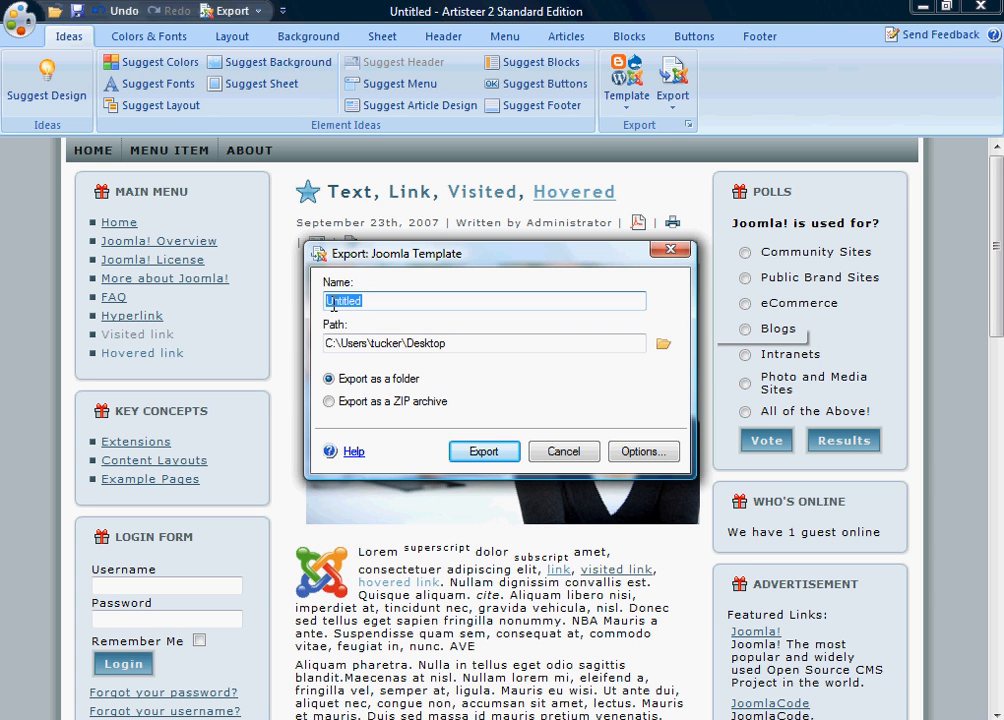
pyautogui.write('TEst Test')
pyautogui.press('BackSpace')
pyautogui.write('e')
pyautogui.click(351, 299)
pyautogui.press('BackSpace')
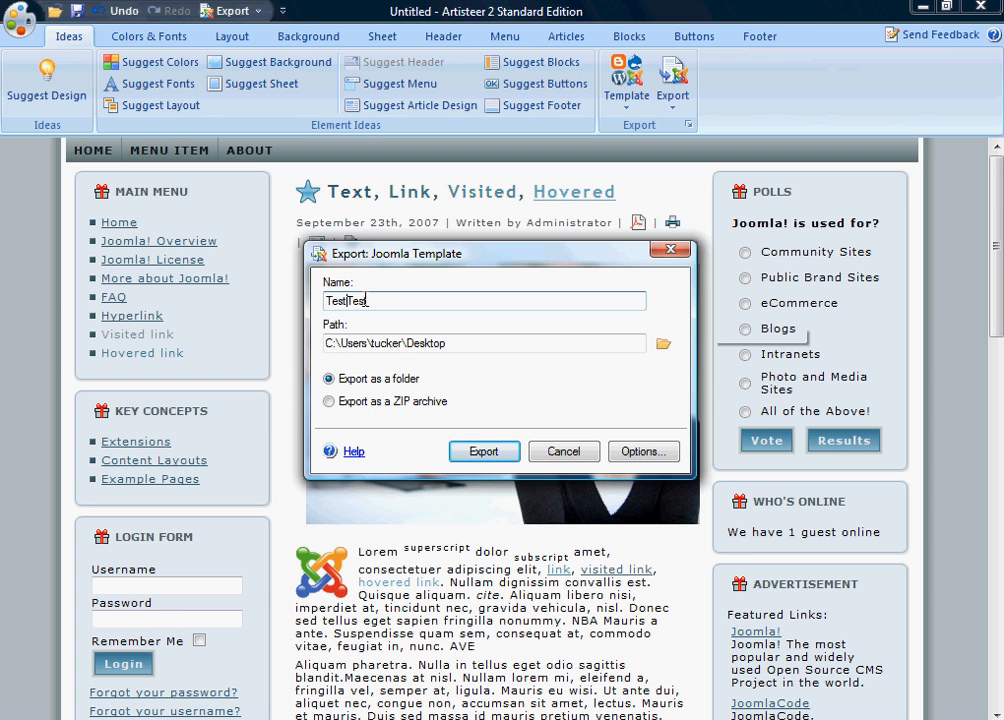
pyautogui.click(476, 455)
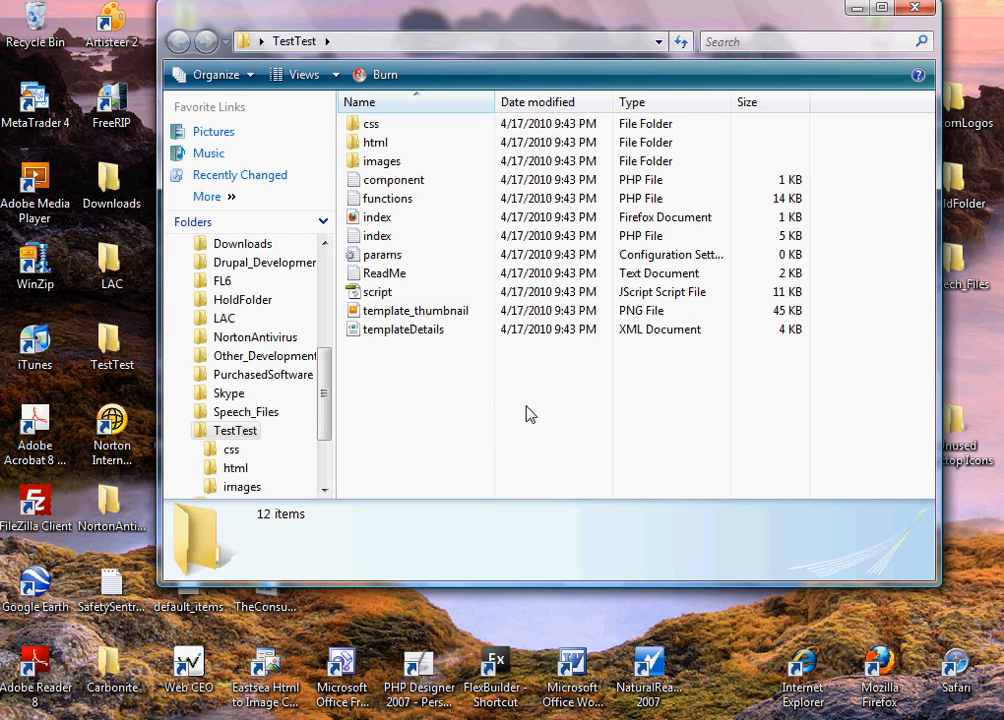
# - Open templateDetails.xml from the TestTest folder in Dreamweaver and duplicate the user3 position line at the end of the positions list
pyautogui.moveTo(503, 406); pyautogui.dragTo(390, 393)
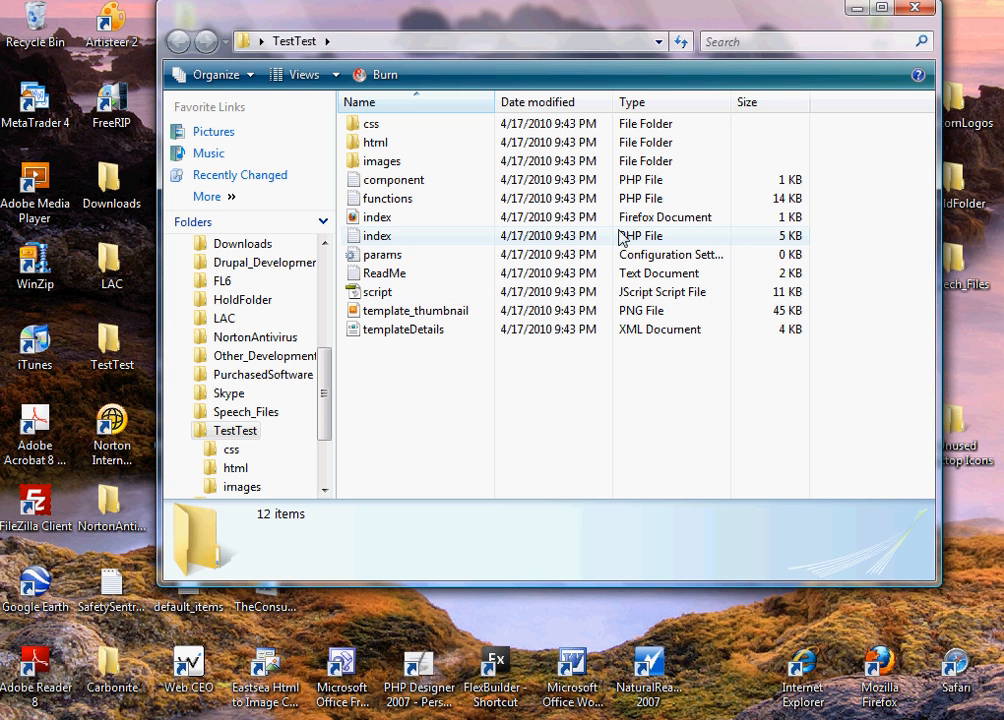
pyautogui.doubleClick(400, 331)
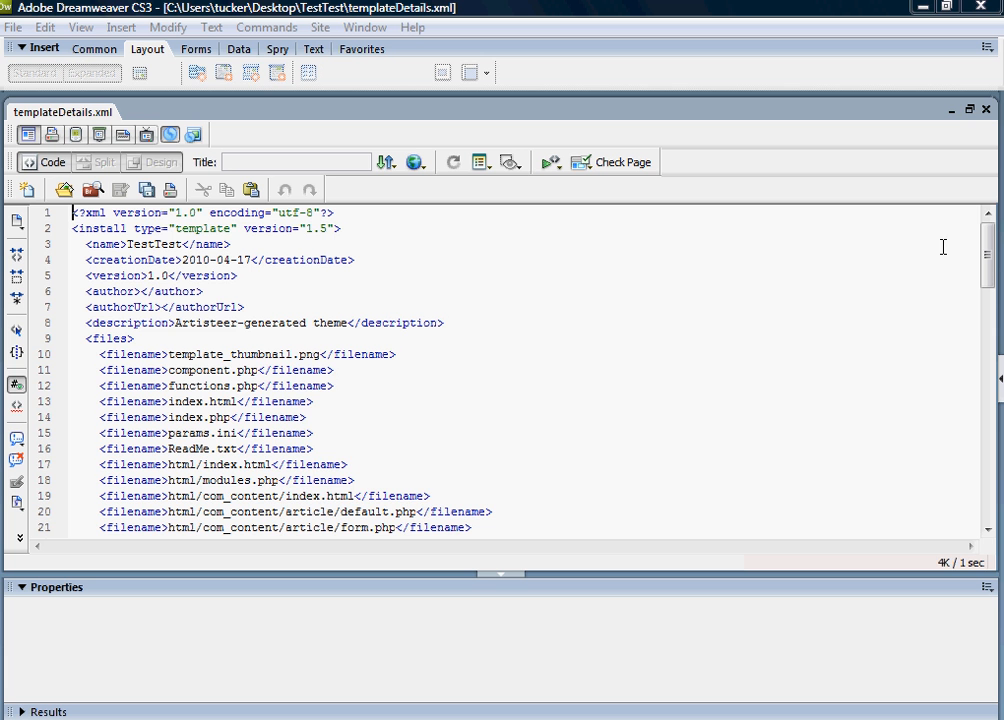
pyautogui.moveTo(986, 258); pyautogui.dragTo(997, 524)
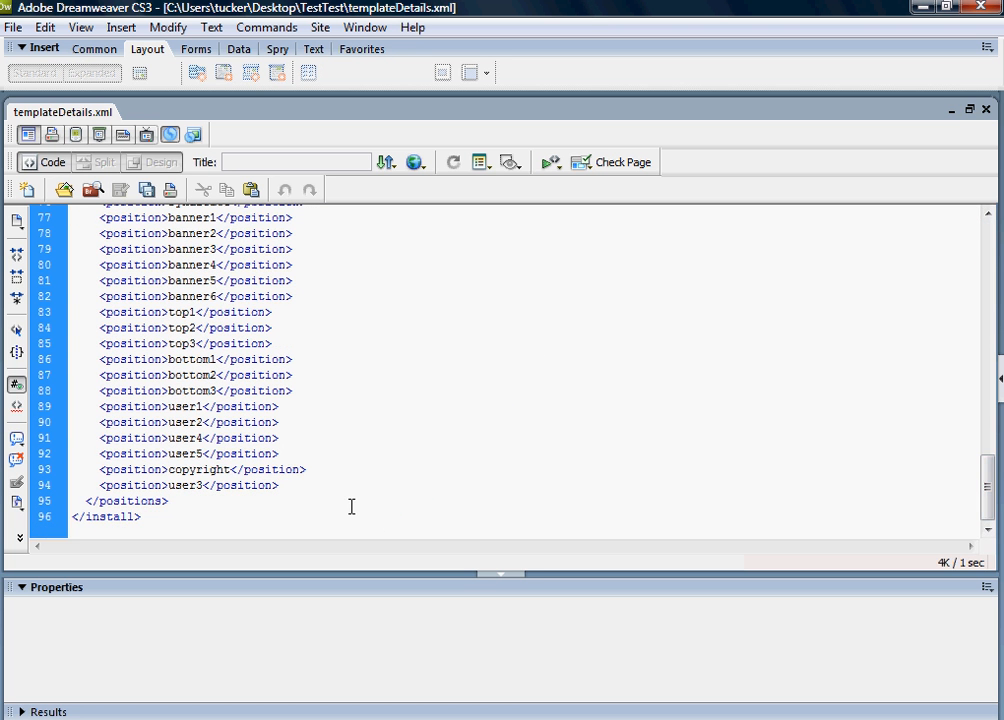
pyautogui.click(290, 486)
pyautogui.moveTo(280, 484); pyautogui.dragTo(97, 485)
pyautogui.hotkey('ctrl', 'c')
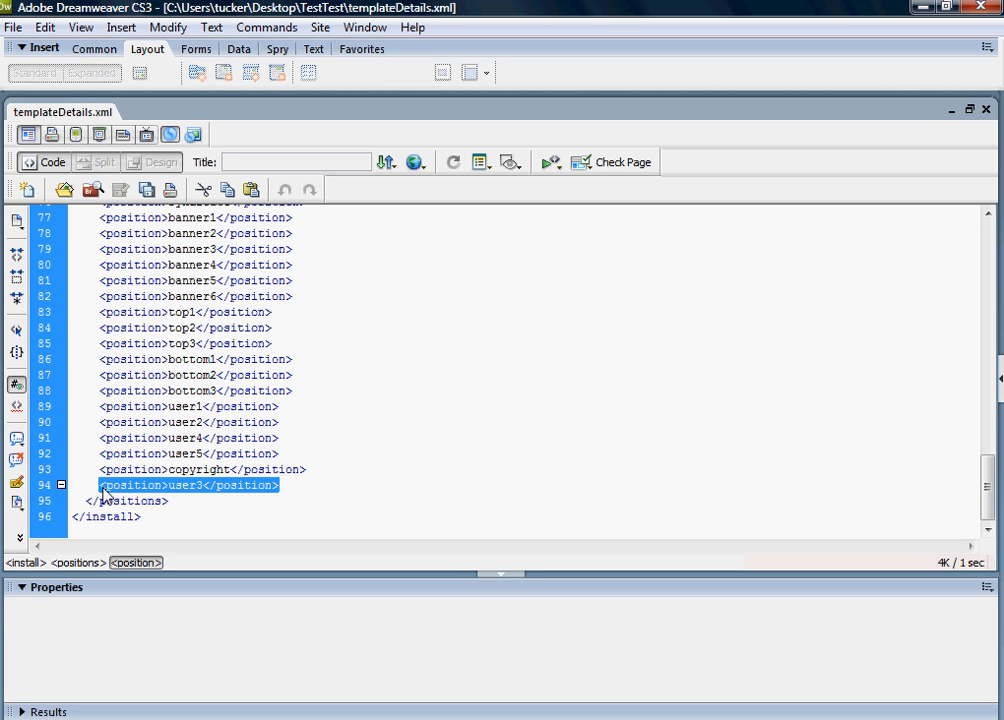
pyautogui.click(321, 490)
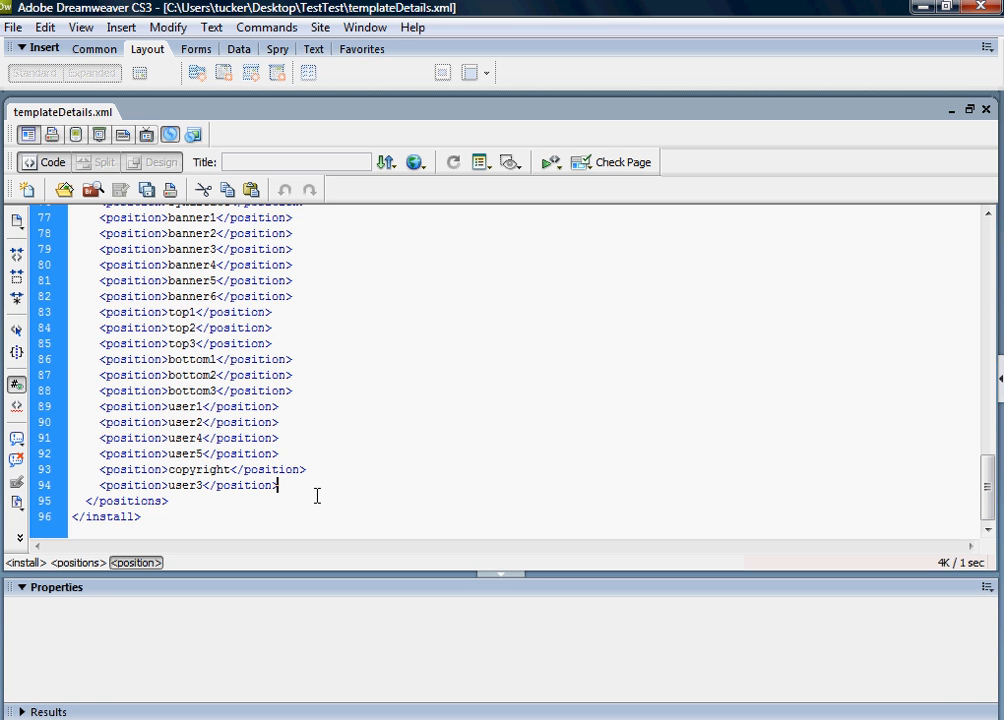
pyautogui.press('Return')
pyautogui.hotkey('ctrl', 'v')
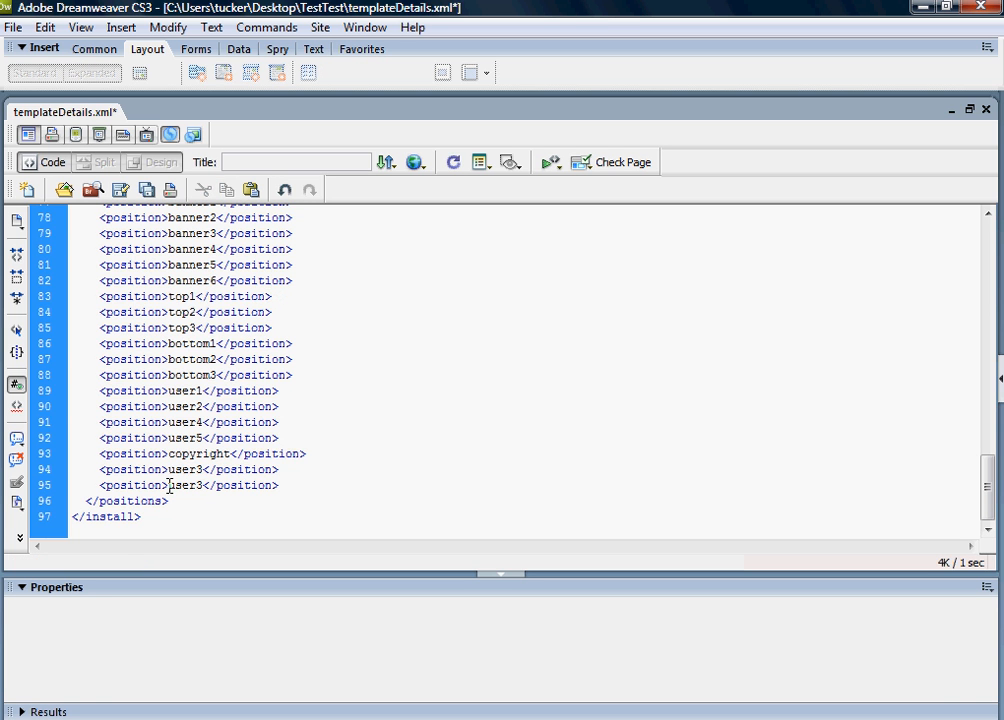
# - Rename the duplicated position on line 95 to logo and save templateDetails.xml
pyautogui.moveTo(167, 485); pyautogui.dragTo(202, 485)
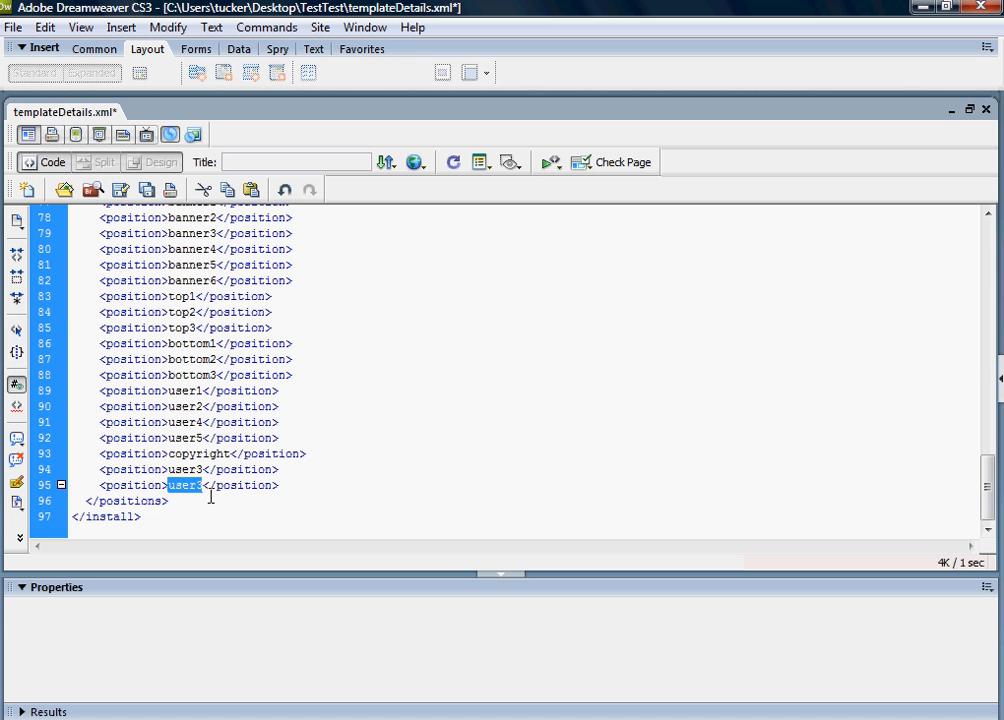
pyautogui.write('logo')
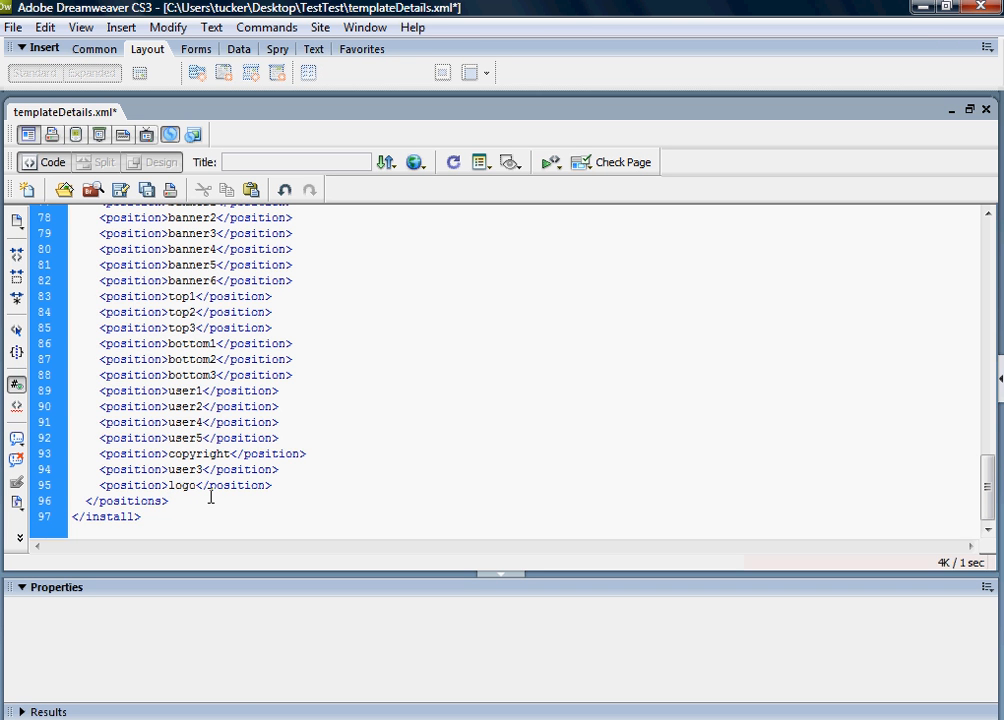
pyautogui.click(394, 377)
pyautogui.hotkey('ctrl', 's')
# - Return to the TestTest folder and open the index PHP file in Notepad
pyautogui.click(410, 718)
pyautogui.click(426, 659)
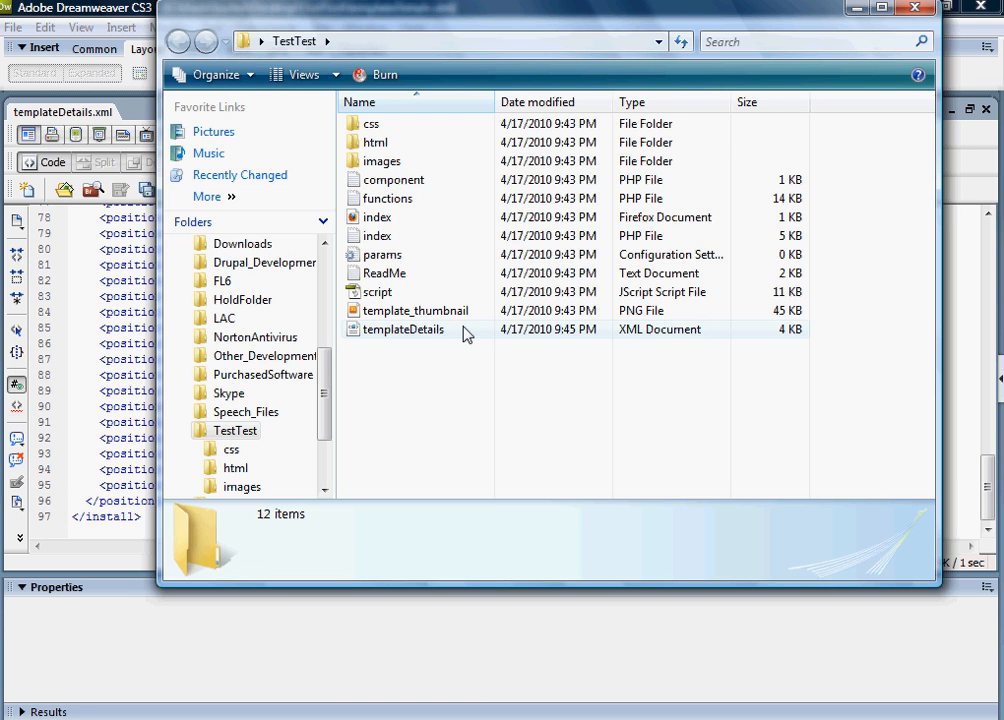
pyautogui.moveTo(465, 333); pyautogui.dragTo(368, 234)
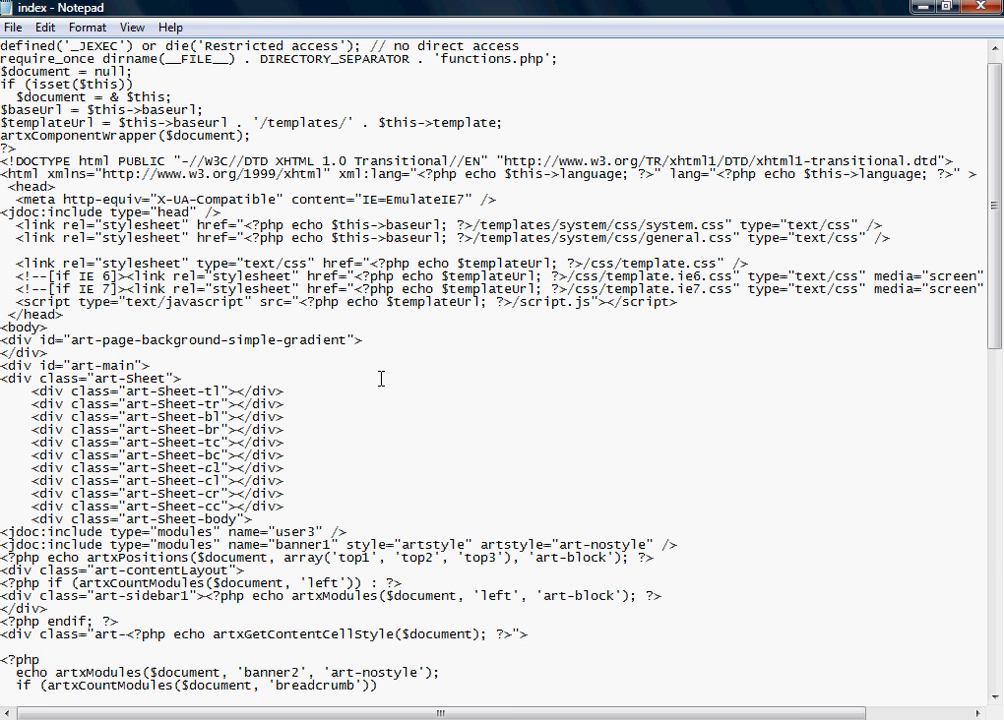
# - Copy the user3 jdoc:include line to a new line directly below the art-main div and set its name to logo
pyautogui.moveTo(284, 506); pyautogui.dragTo(14, 419)
pyautogui.click(390, 434)
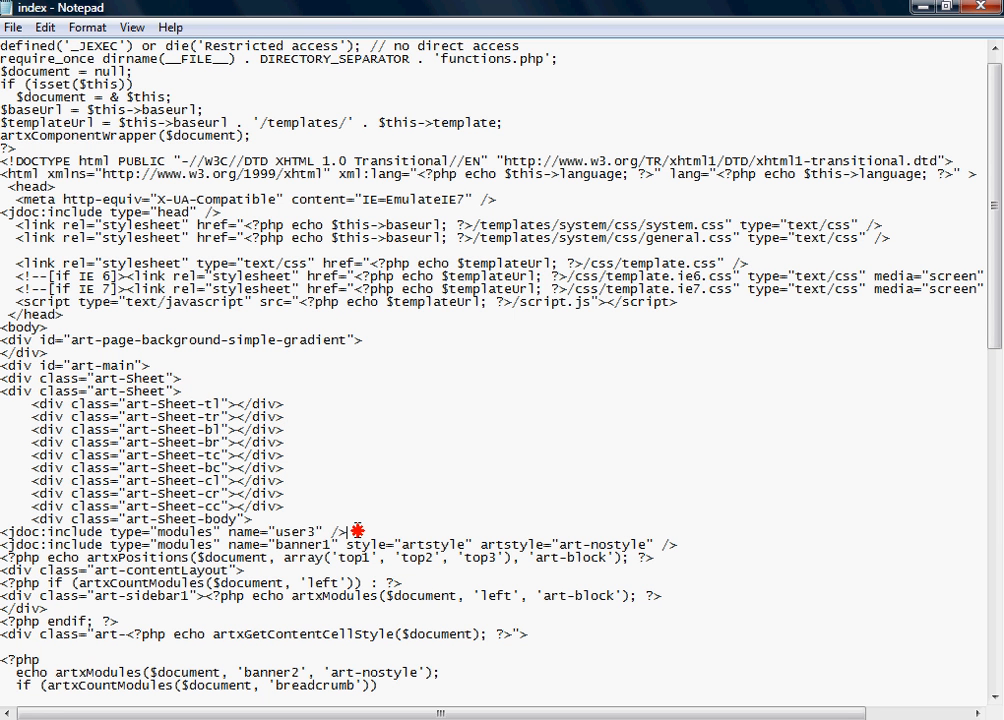
pyautogui.moveTo(347, 531); pyautogui.dragTo(3, 532)
pyautogui.hotkey('ctrl', 'c')
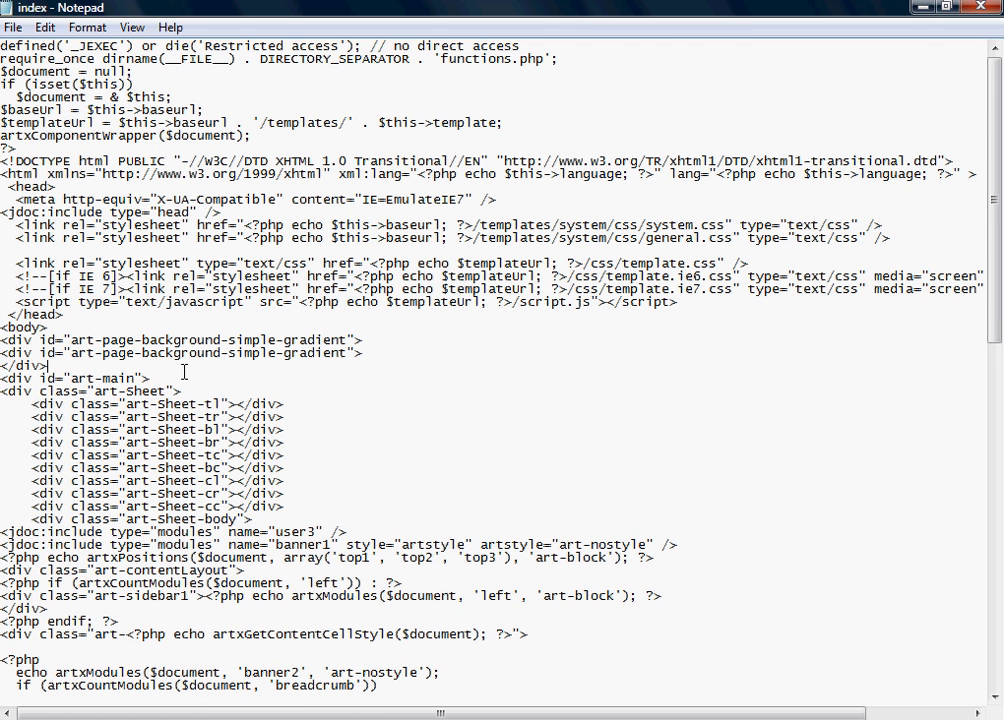
pyautogui.click(187, 378)
pyautogui.press('Return')
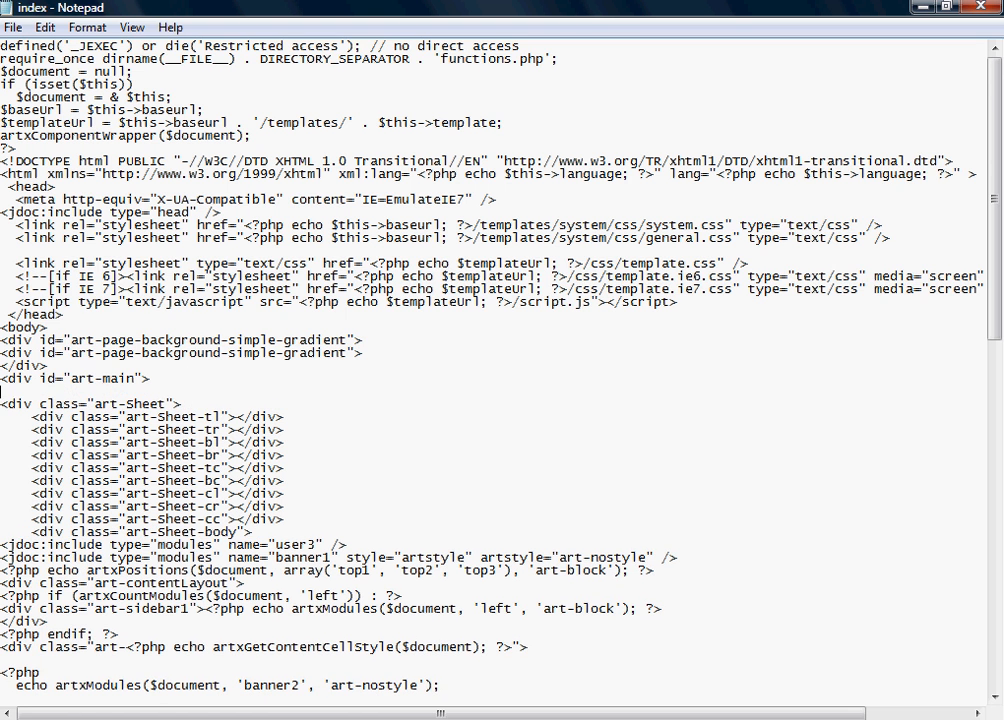
pyautogui.hotkey('ctrl', 'v')
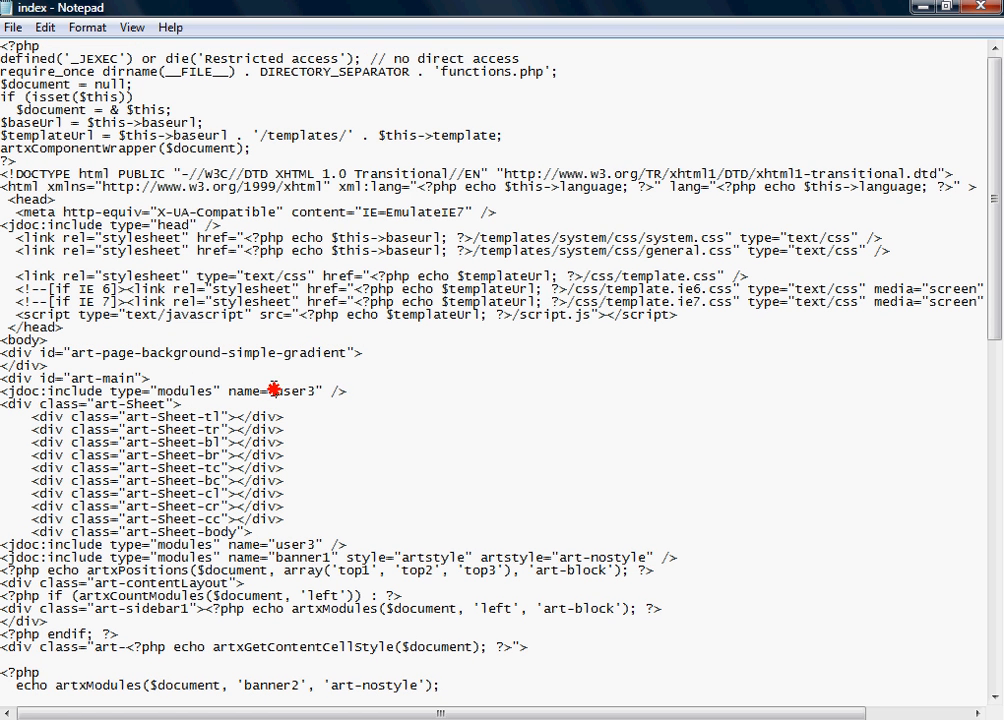
pyautogui.moveTo(275, 391); pyautogui.dragTo(315, 394)
pyautogui.write('logo')
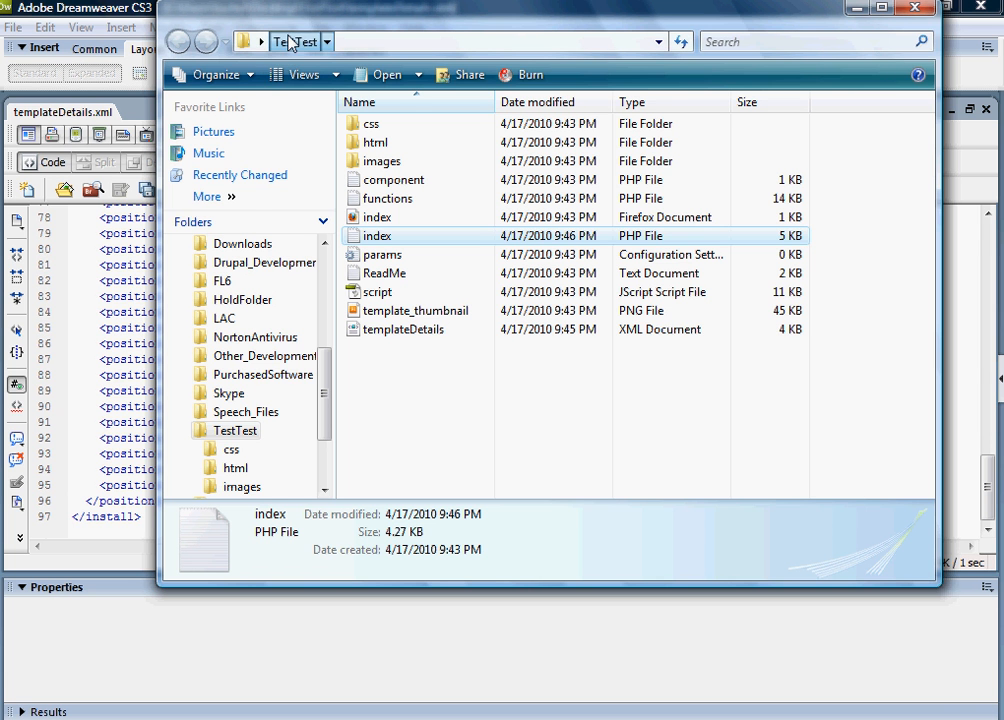
# - Minimize the folder and Dreamweaver windows, and open the TestTest folder nested inside the outer TestTest folder
pyautogui.click(856, 14)
pyautogui.click(925, 8)
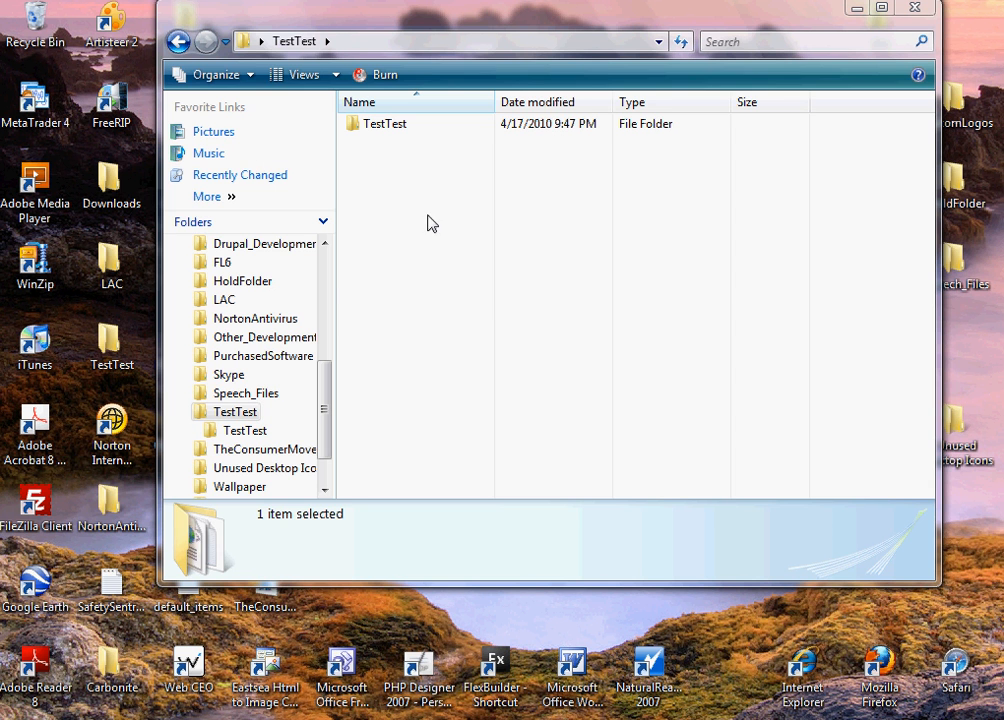
pyautogui.doubleClick(381, 128)
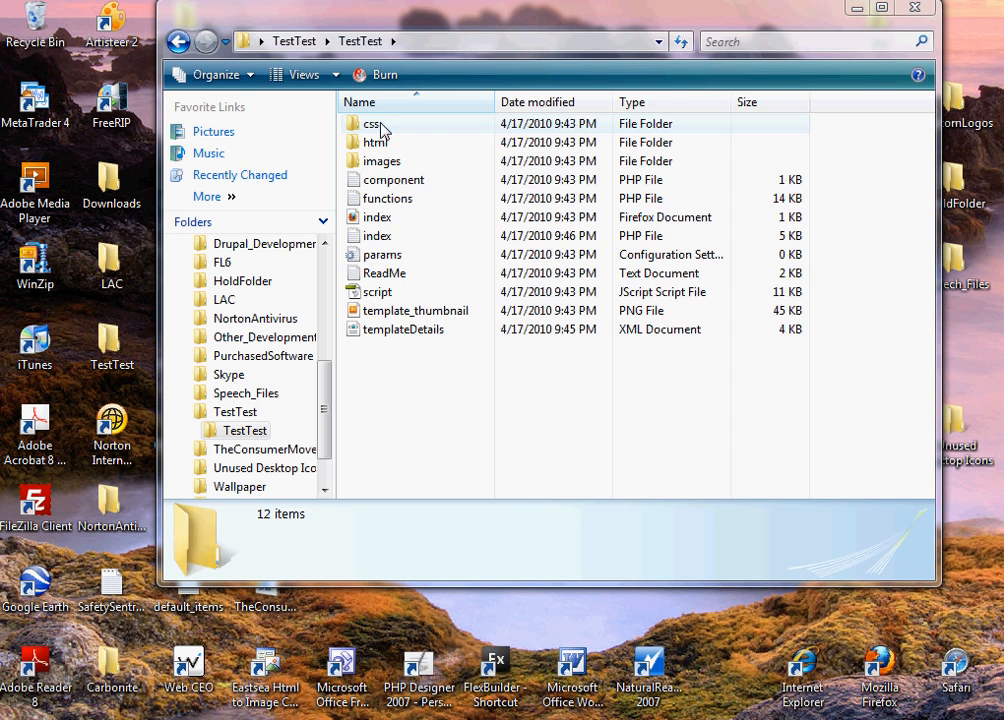
# - Go up to the outer TestTest folder and compress the inner TestTest folder into TestTest.zip with WinZip
pyautogui.click(380, 240)
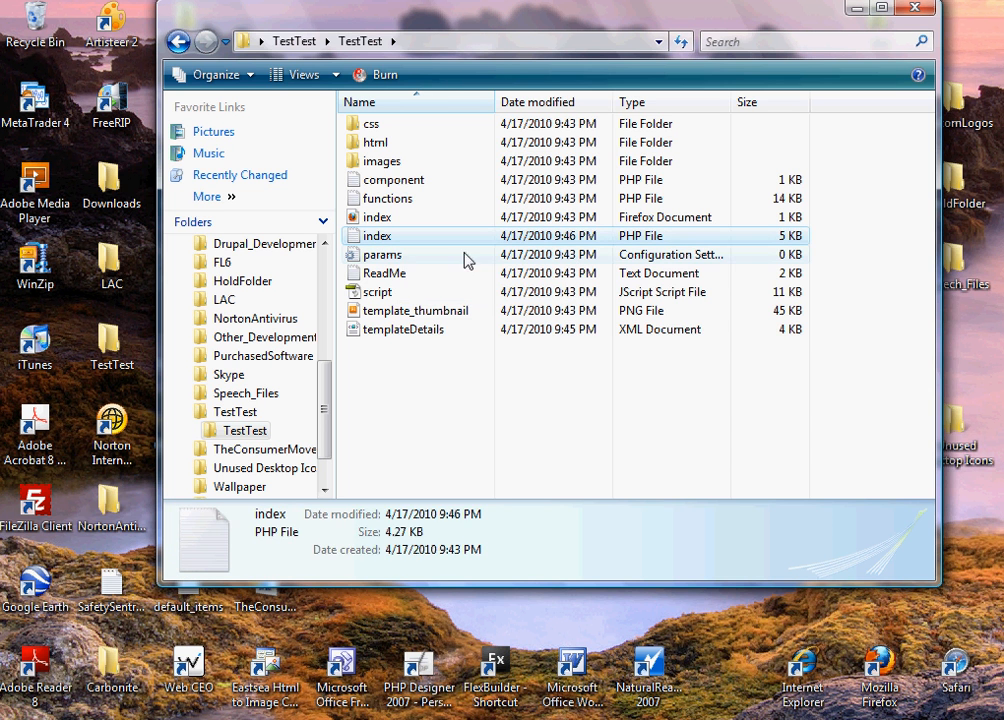
pyautogui.click(432, 341)
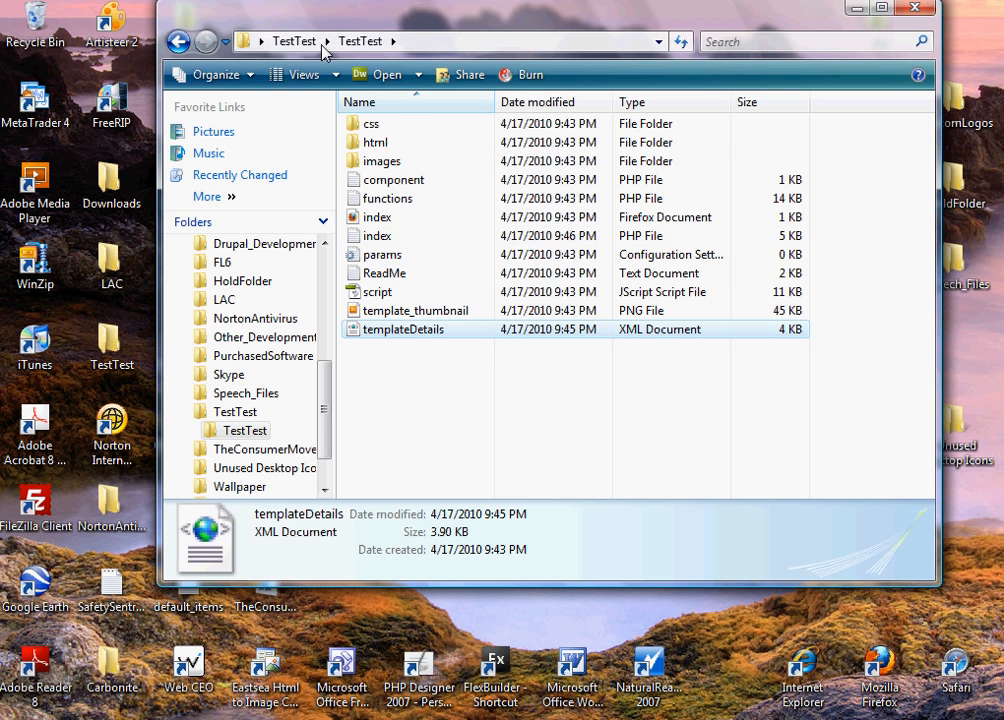
pyautogui.click(294, 41)
pyautogui.rightClick(377, 133)
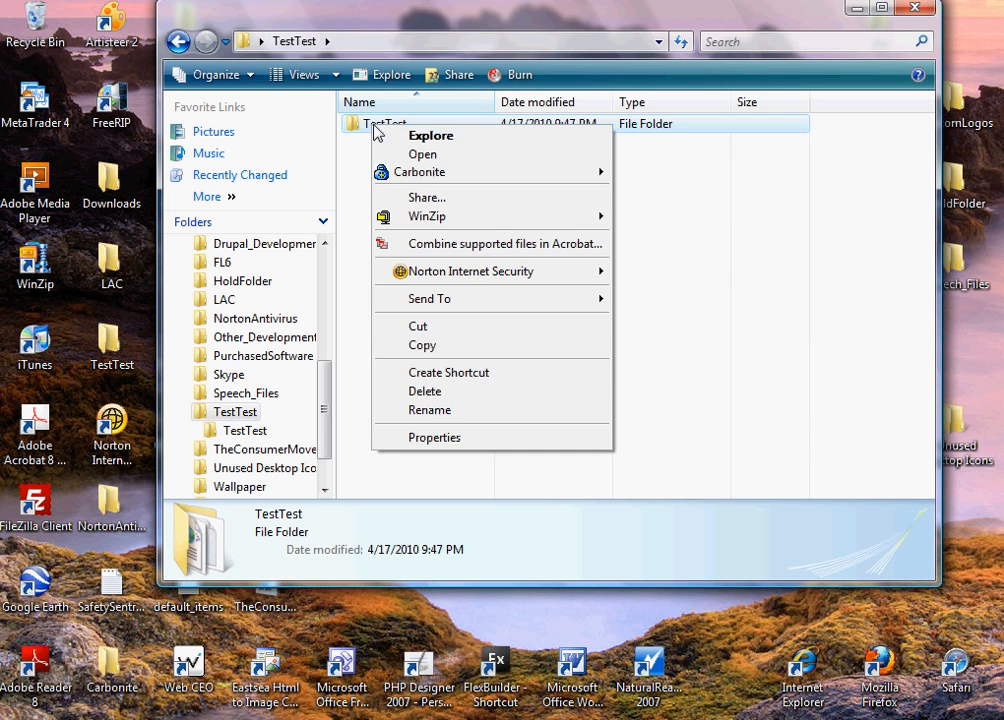
pyautogui.moveTo(437, 222)
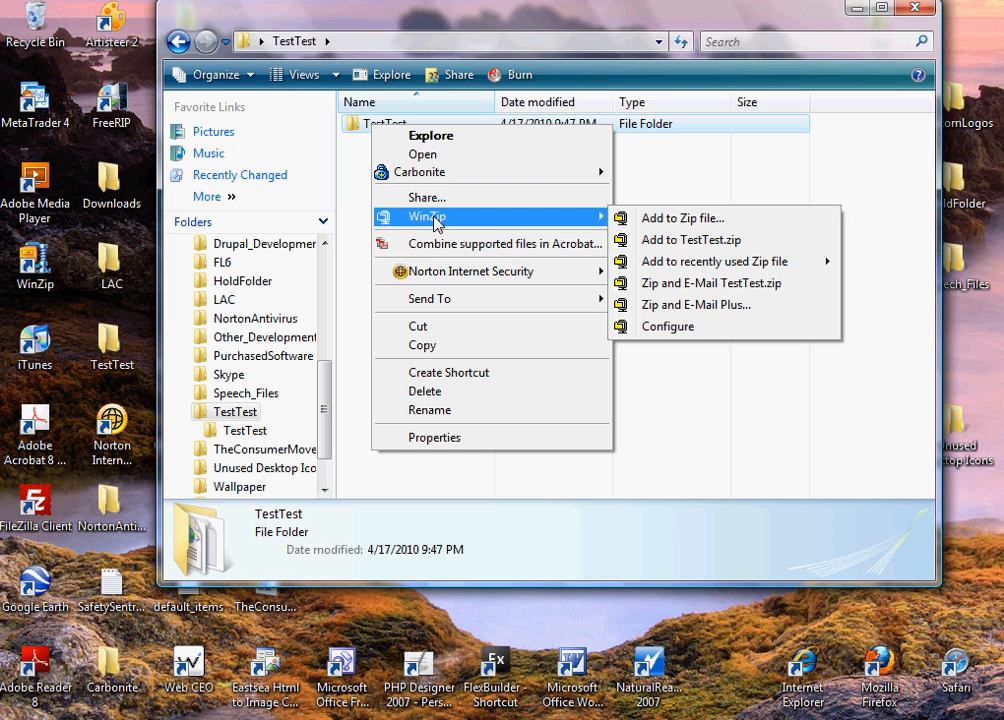
pyautogui.click(650, 220)
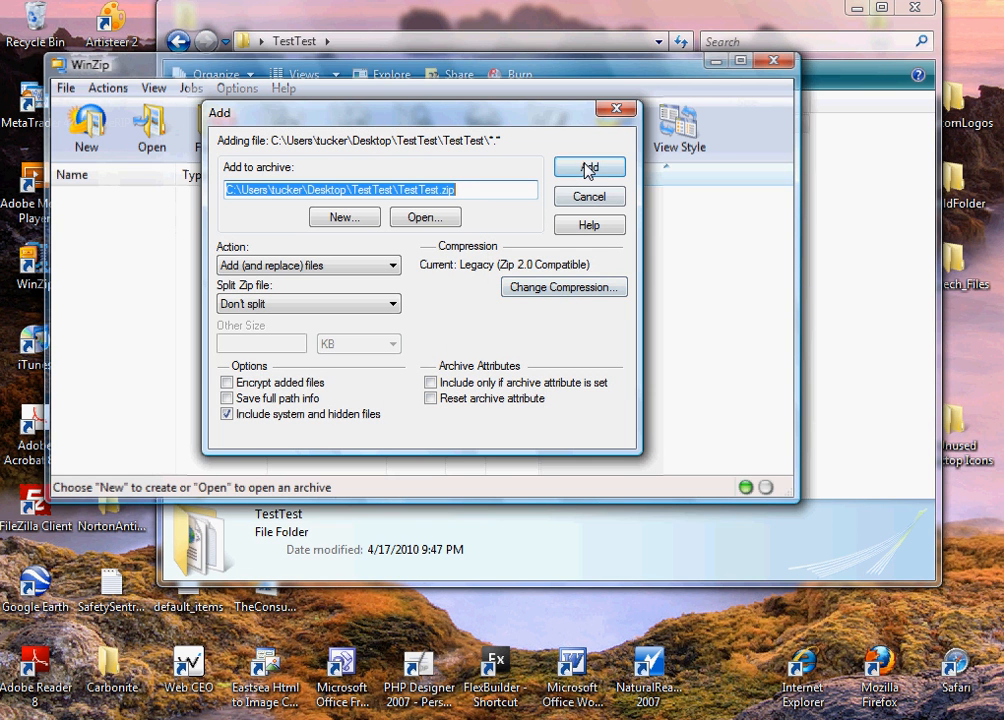
pyautogui.click(588, 169)
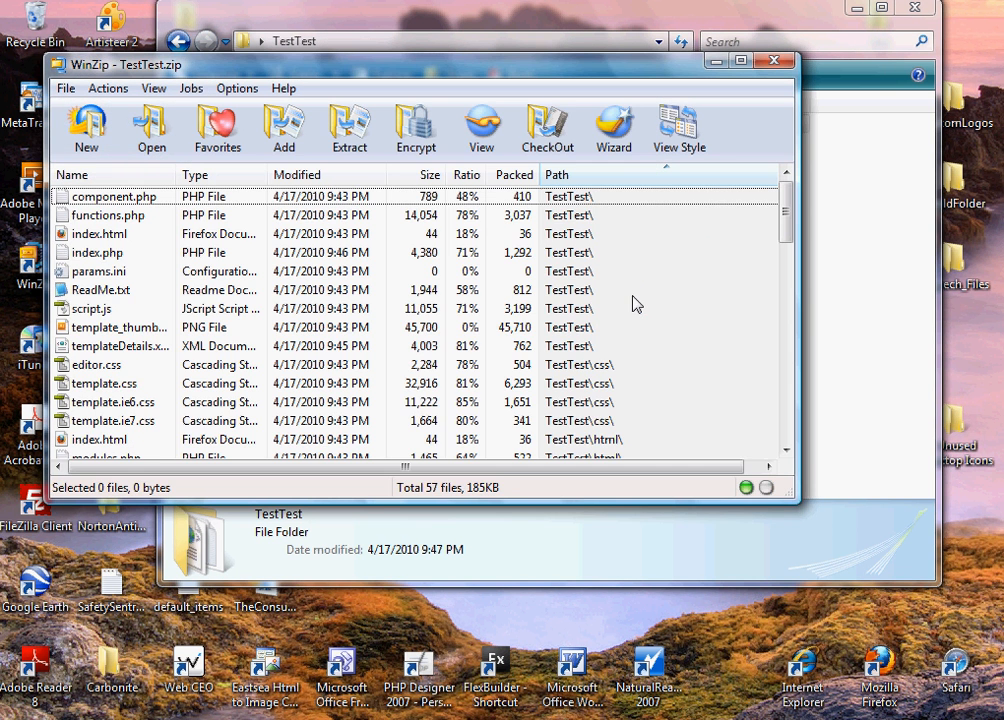
pyautogui.click(774, 61)
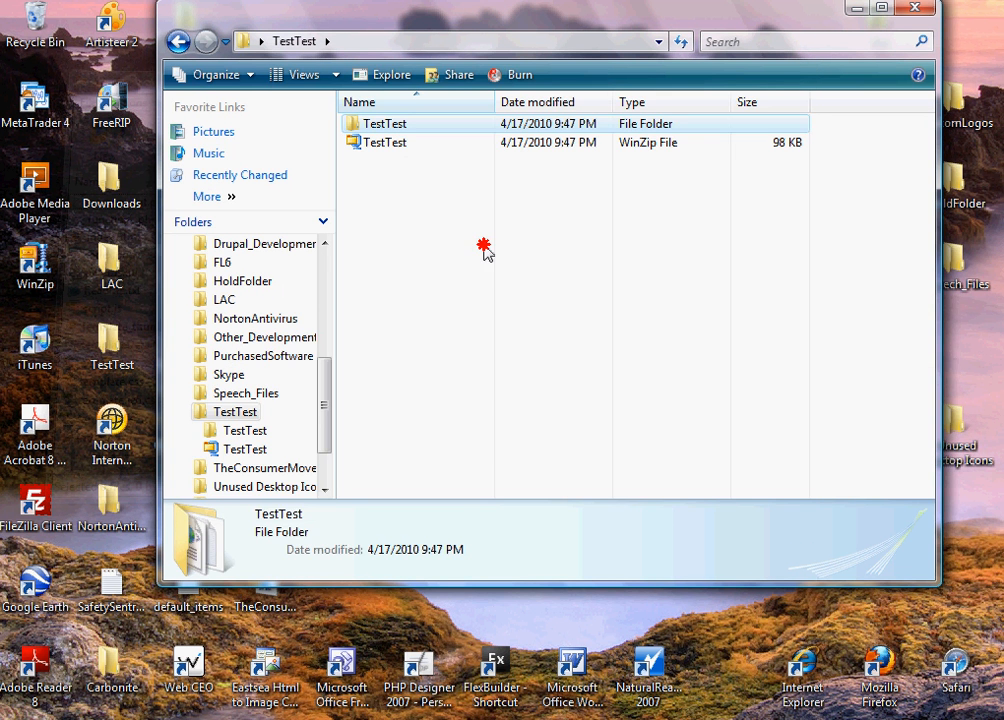
pyautogui.click(392, 143)
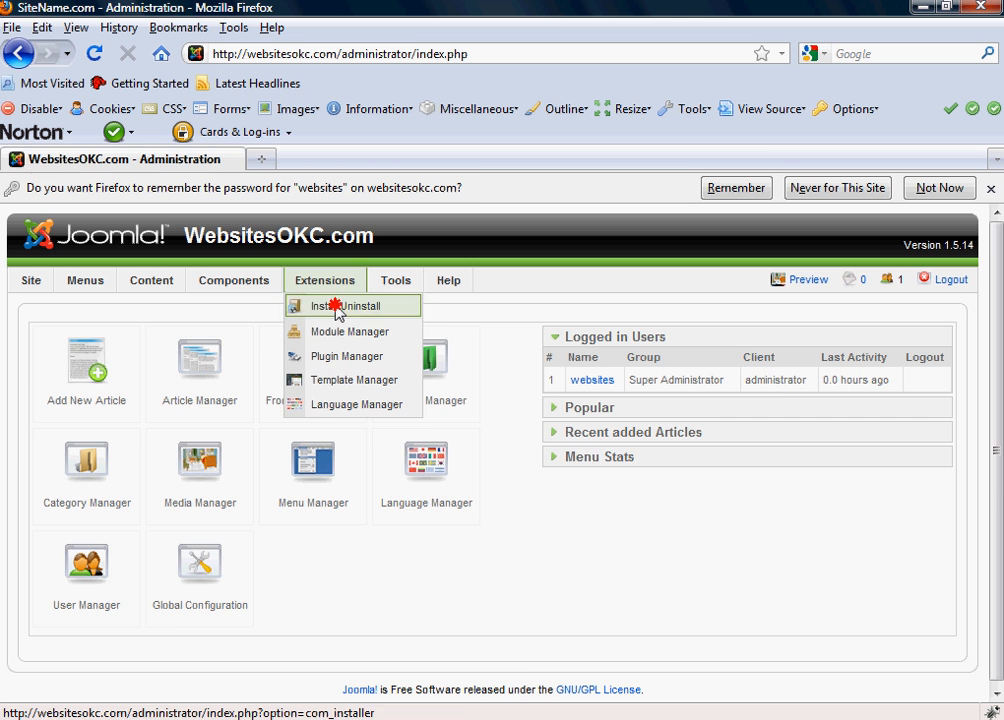
# - In the Joomla administration in Firefox, install the TestTest zip package from the desktop's TestTest folder through the Extension Manager
pyautogui.click(336, 309)
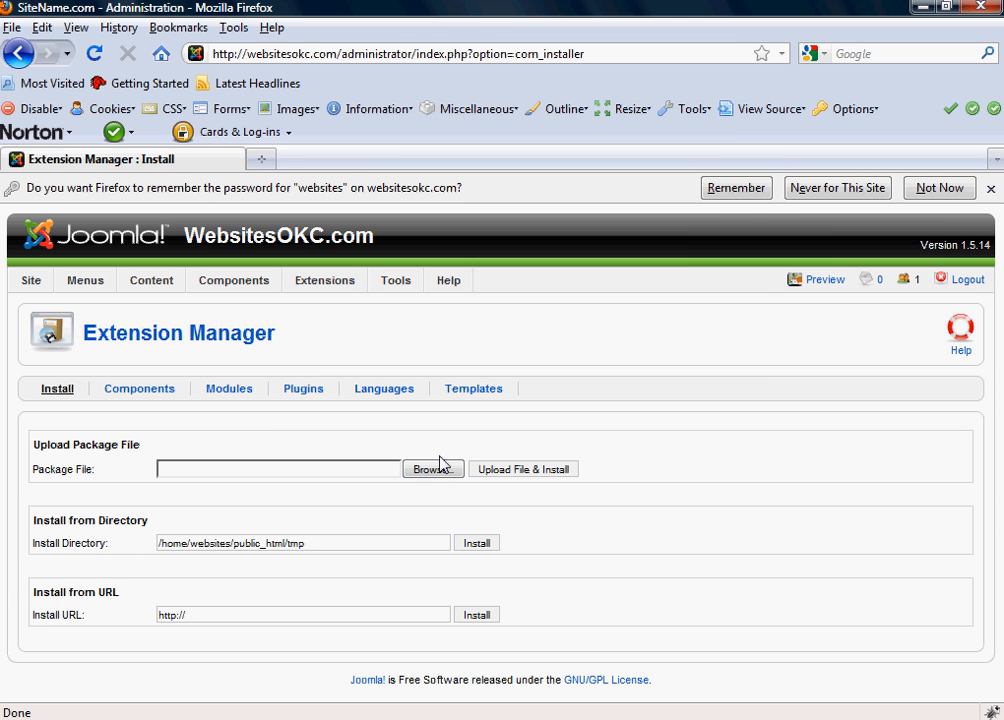
pyautogui.click(440, 464)
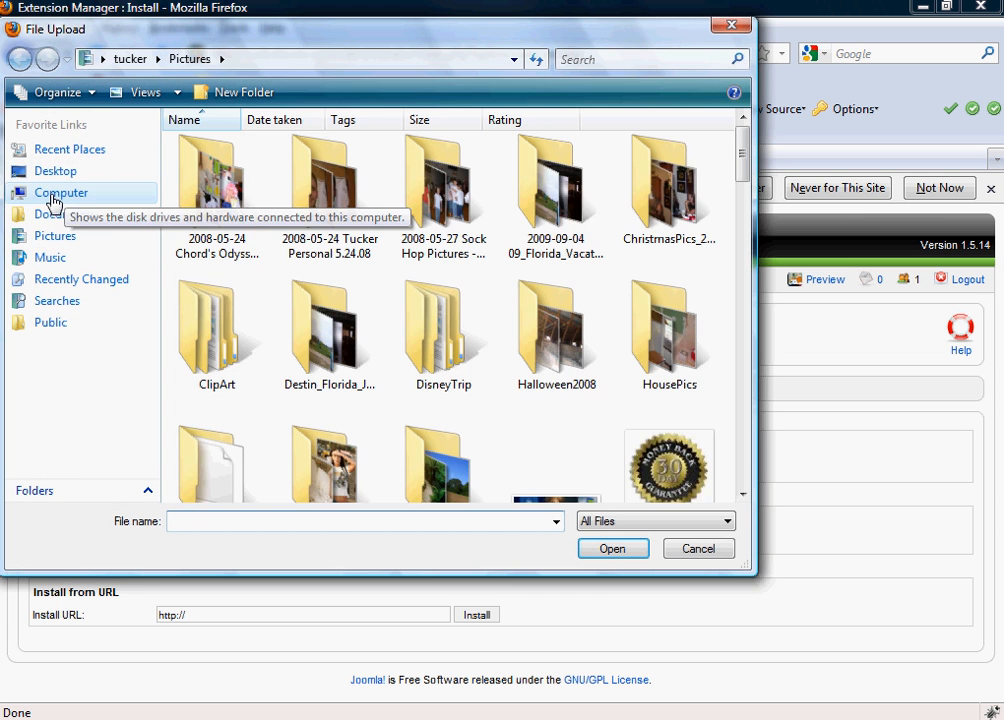
pyautogui.click(55, 171)
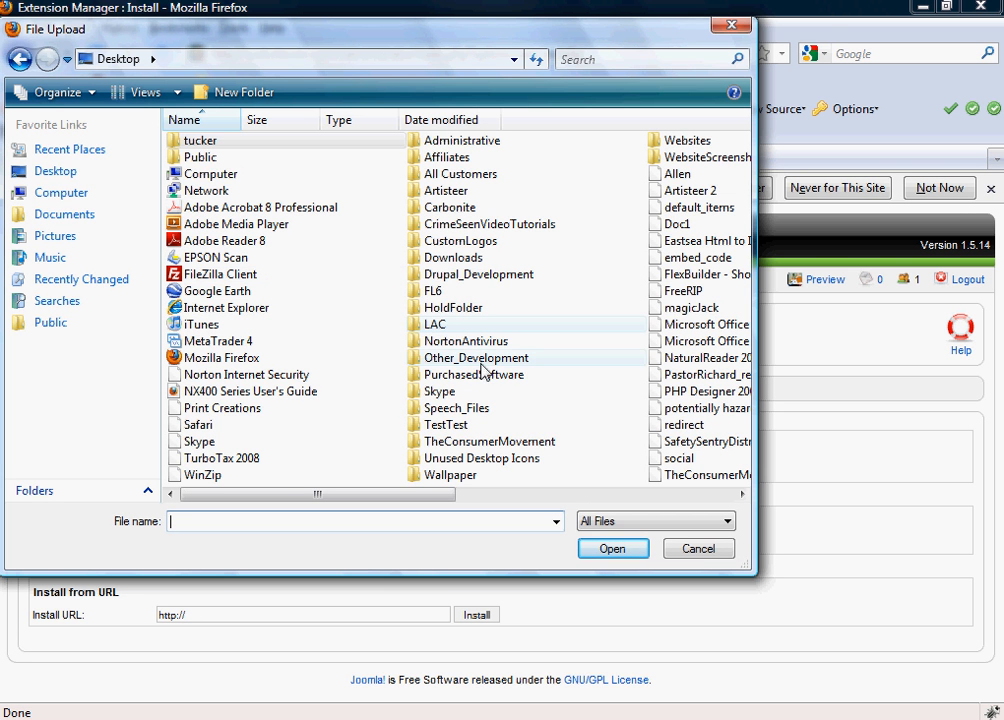
pyautogui.doubleClick(445, 424)
pyautogui.click(428, 146)
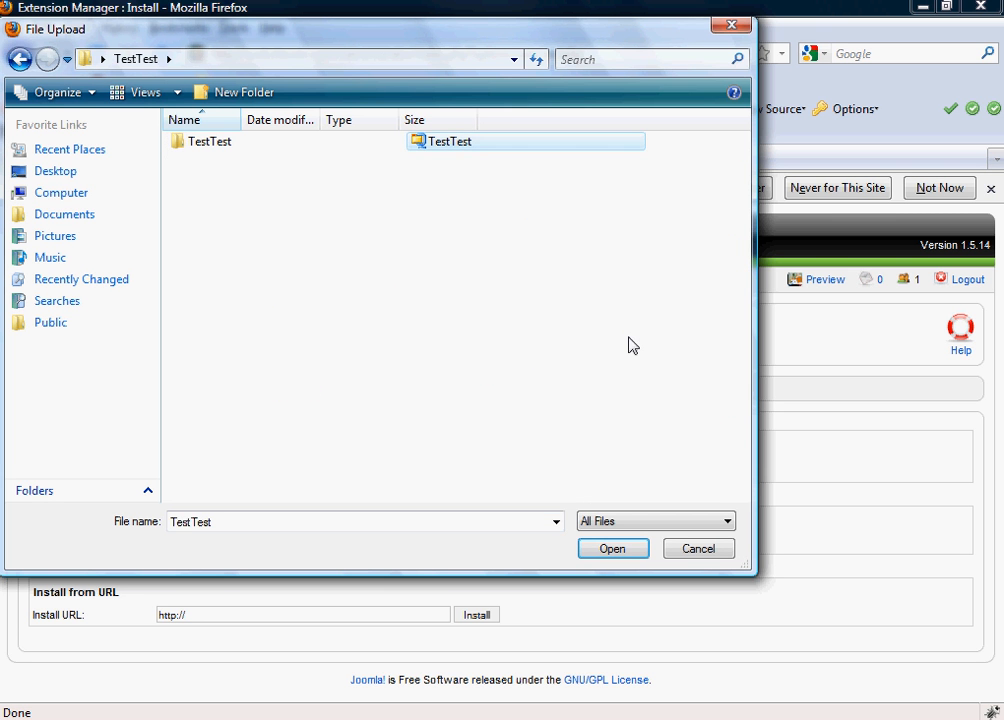
pyautogui.click(616, 551)
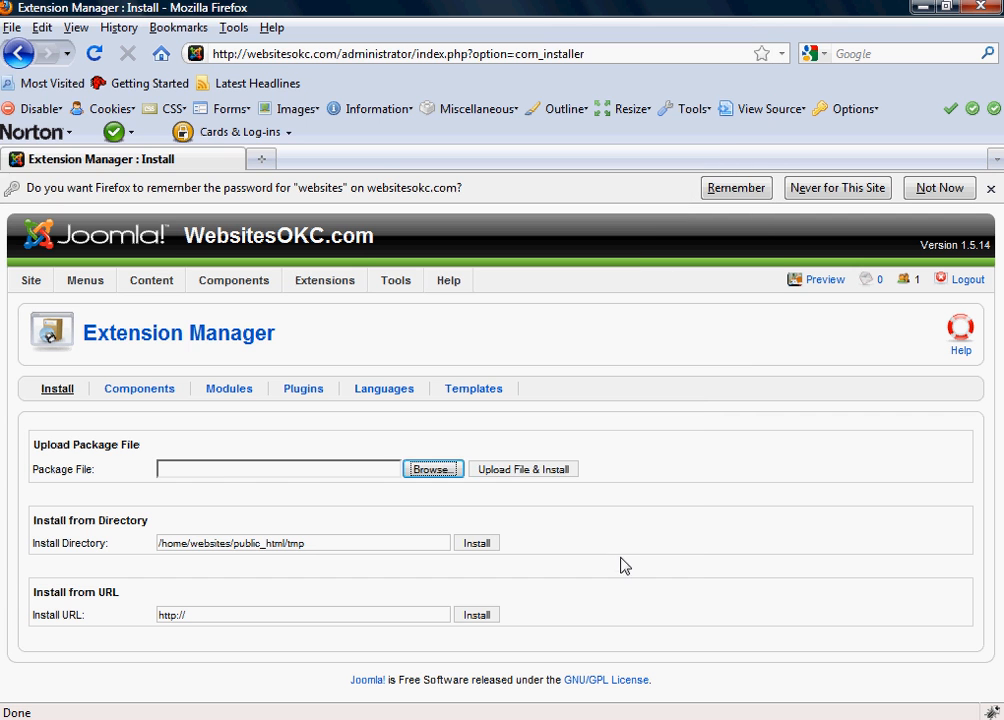
pyautogui.click(517, 474)
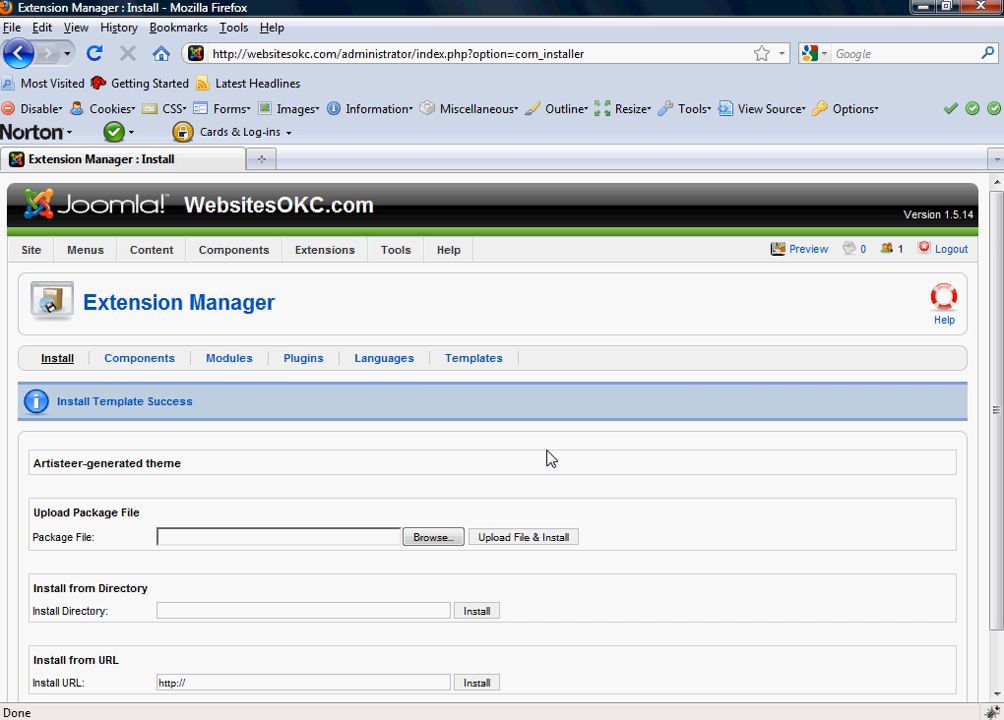
# - Make TestTest the default site template in the Template Manager
pyautogui.moveTo(320, 262)
pyautogui.click(336, 350)
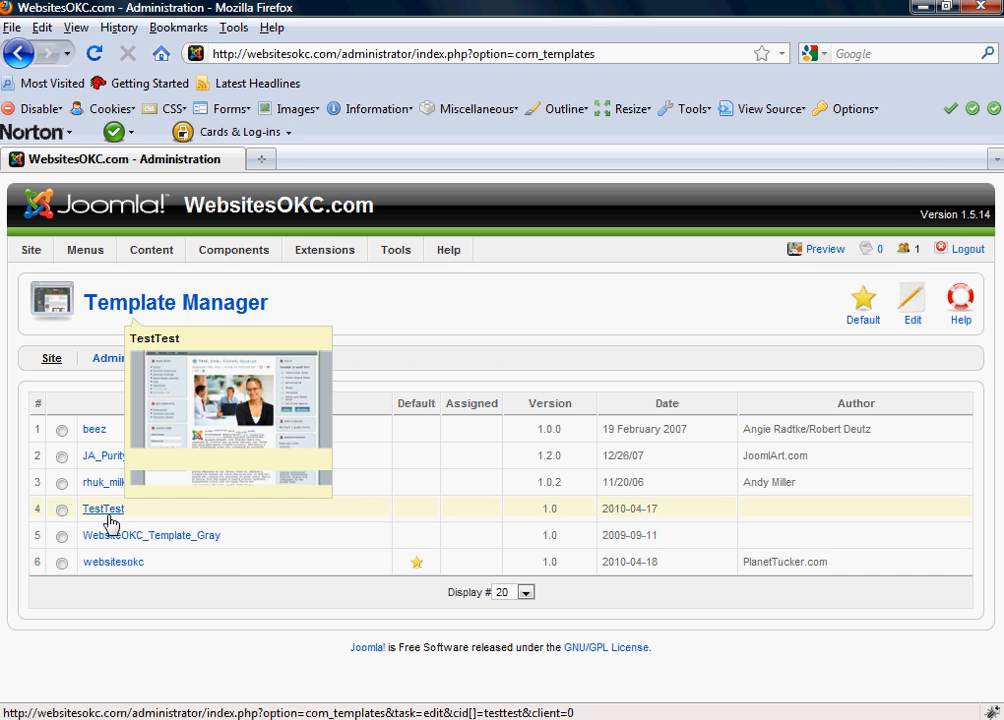
pyautogui.click(61, 511)
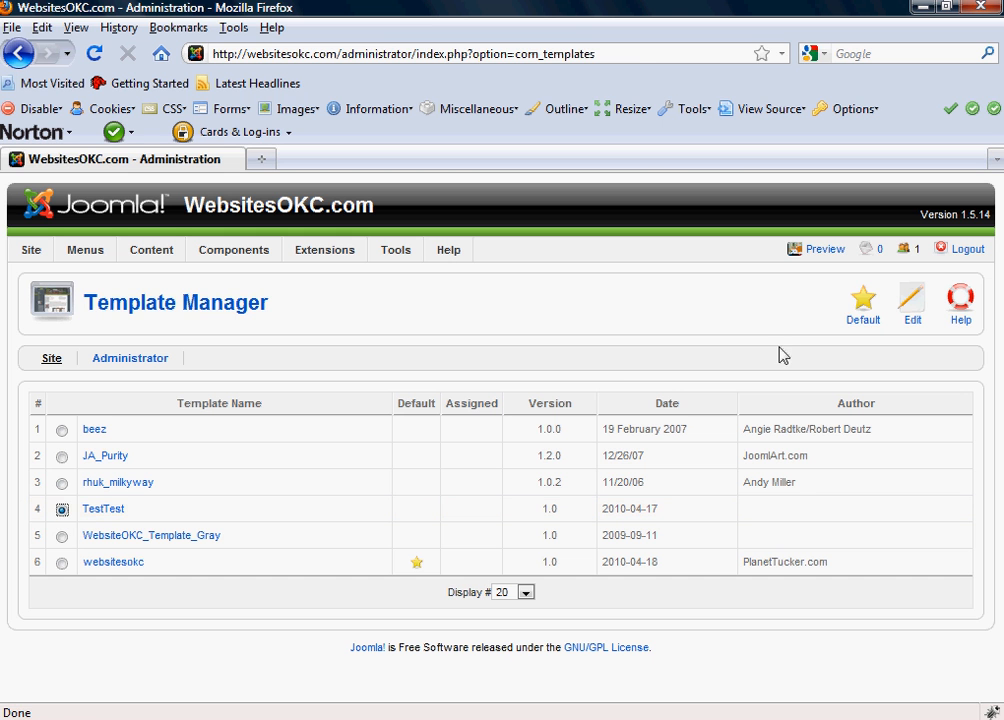
pyautogui.click(863, 302)
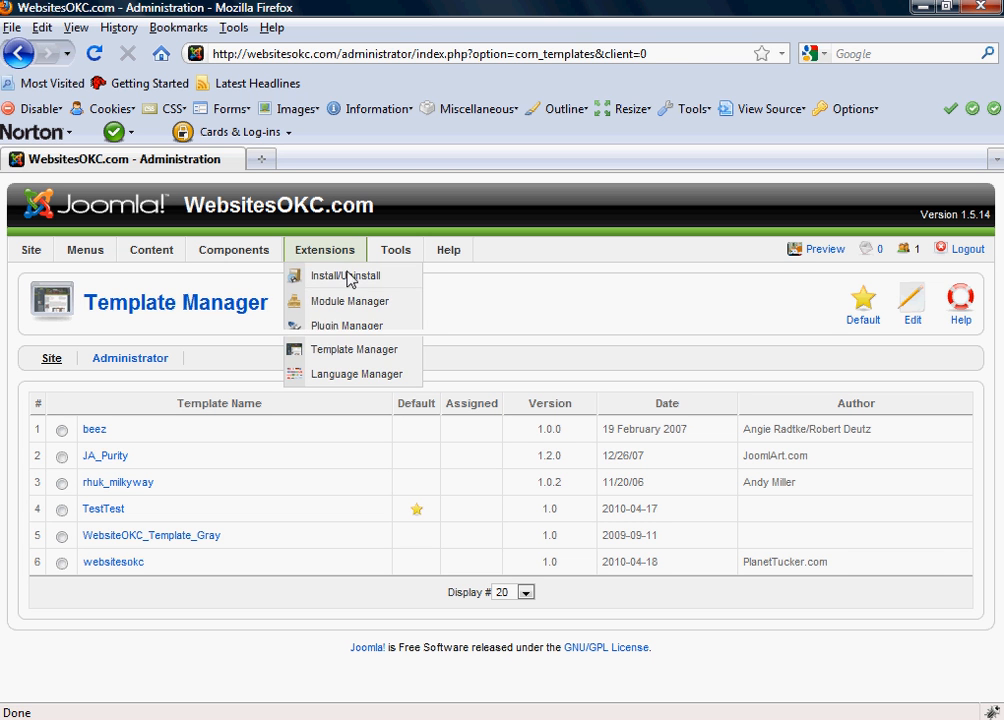
# - Go to the Module Manager and open the existing Logo module for editing
pyautogui.click(356, 304)
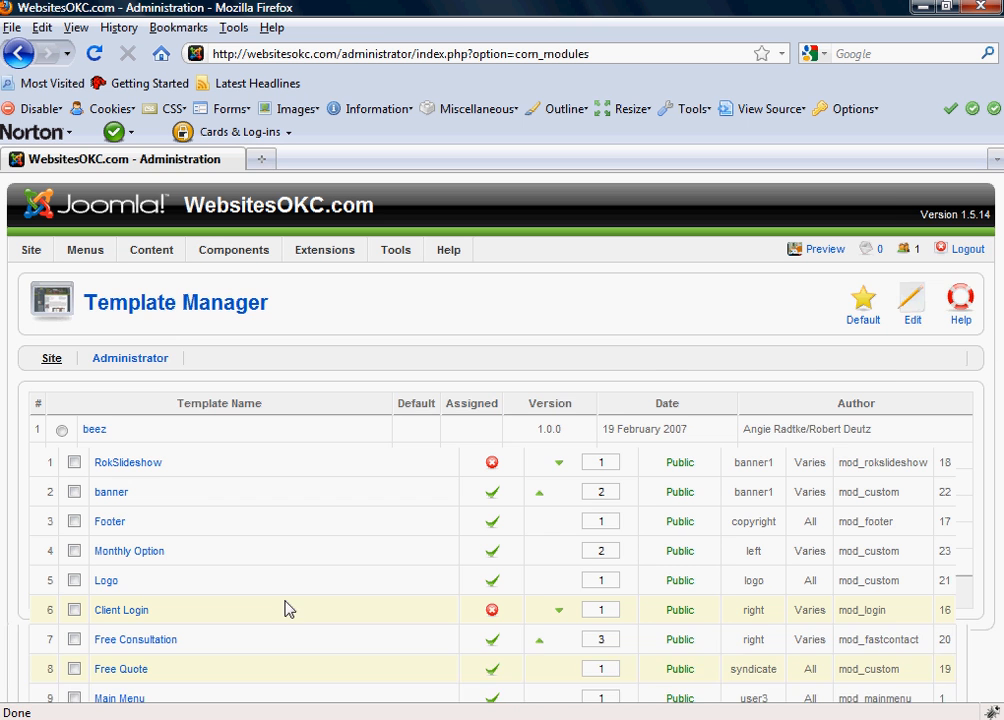
pyautogui.scroll(-1, 287, 596)
pyautogui.scroll(-1, 237, 584)
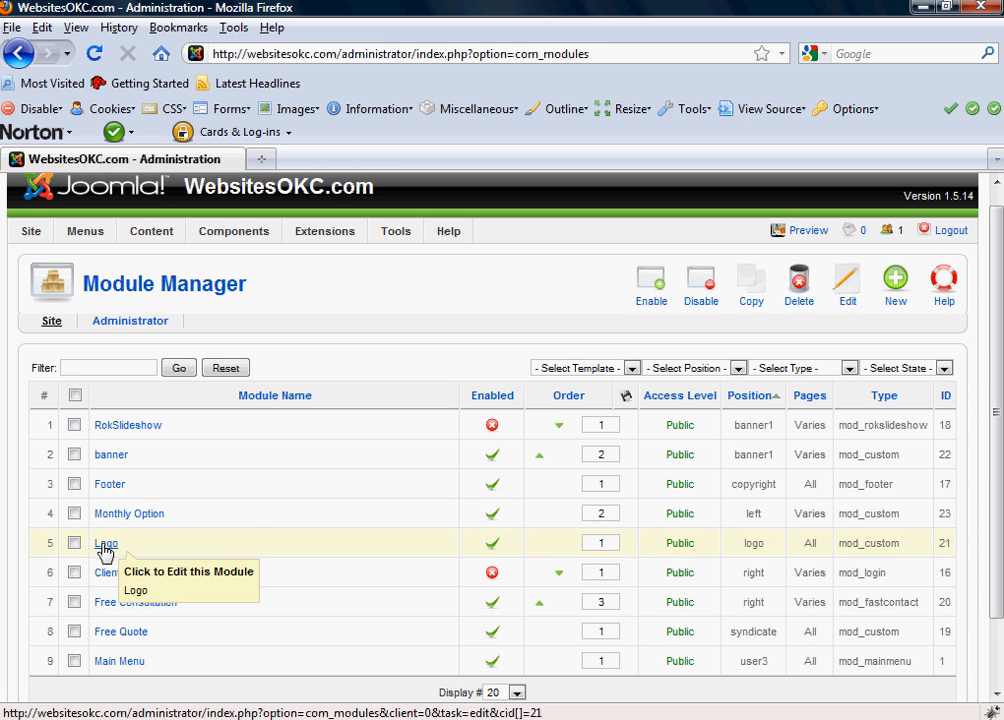
pyautogui.click(891, 287)
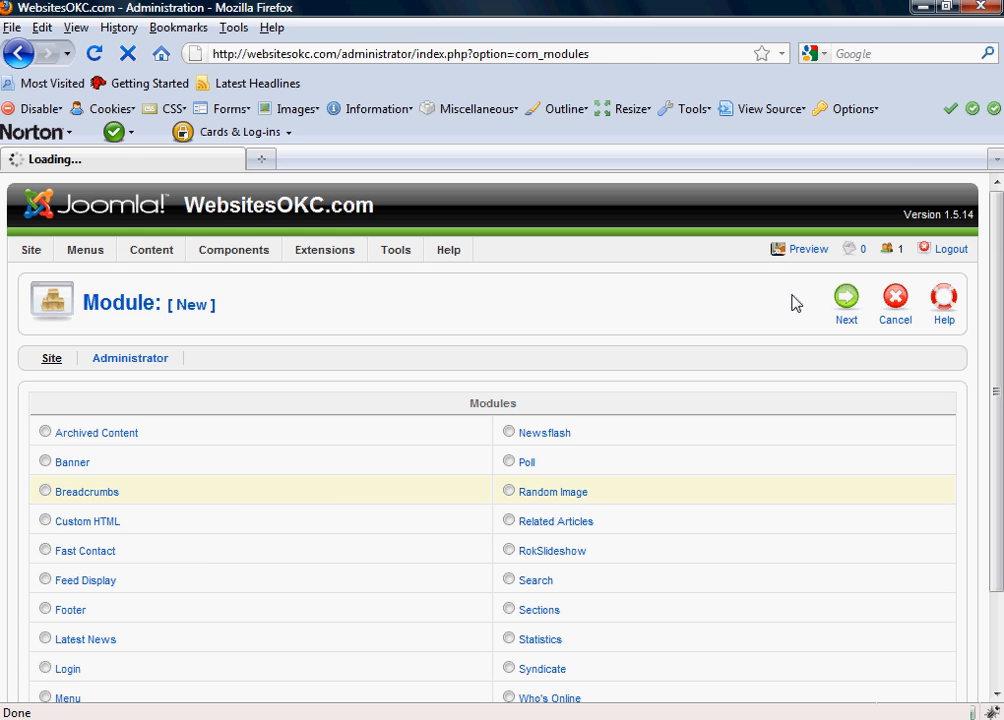
pyautogui.click(895, 302)
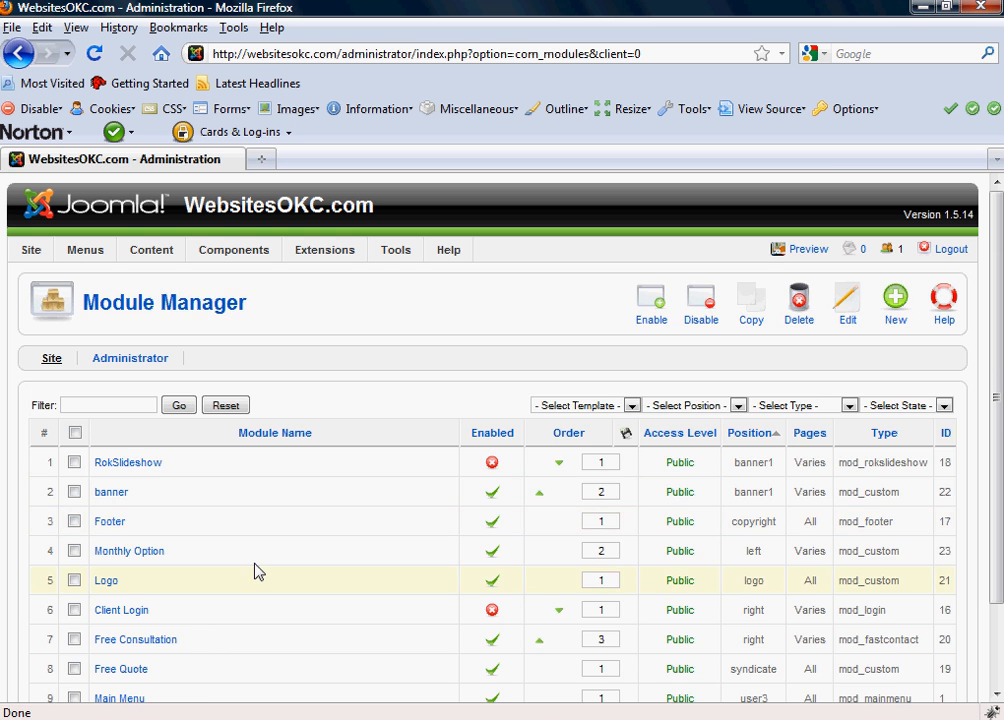
pyautogui.click(104, 582)
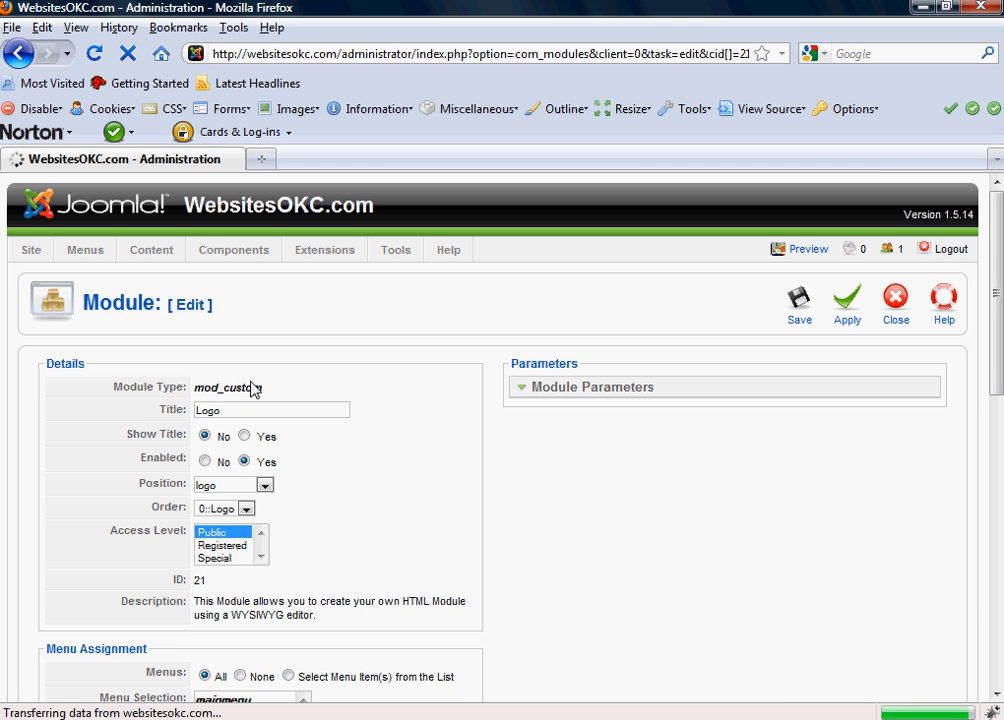
# - Examine the positions available for the Logo module, looking for the logo entry, and leave the selection at logo
pyautogui.click(265, 467)
pyautogui.click(273, 574)
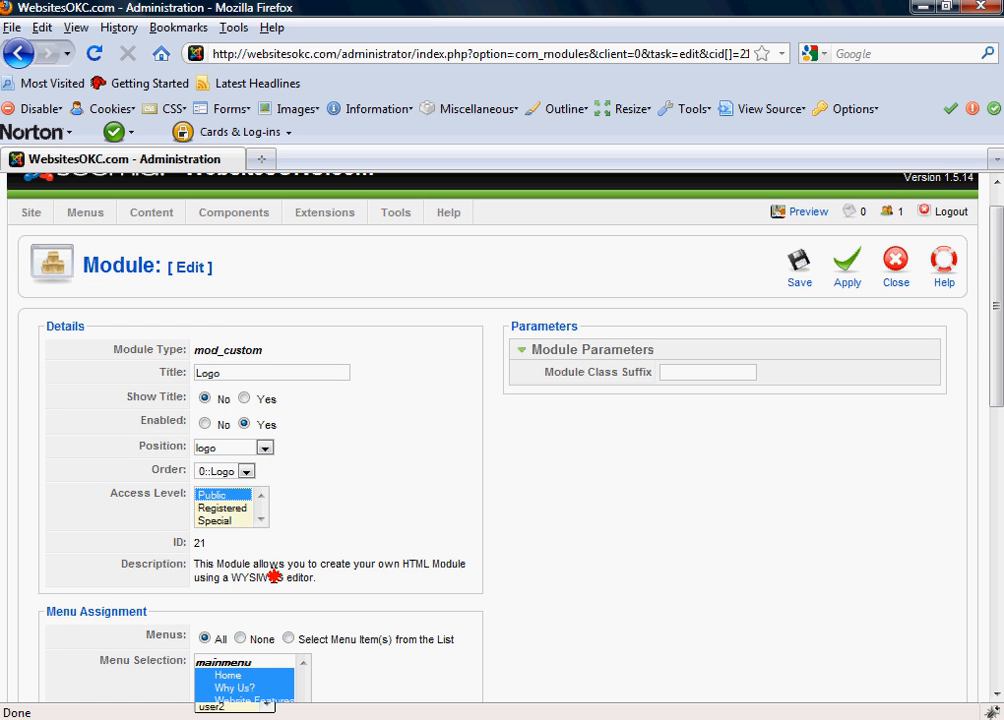
pyautogui.click(266, 449)
pyautogui.moveTo(268, 478); pyautogui.dragTo(266, 574)
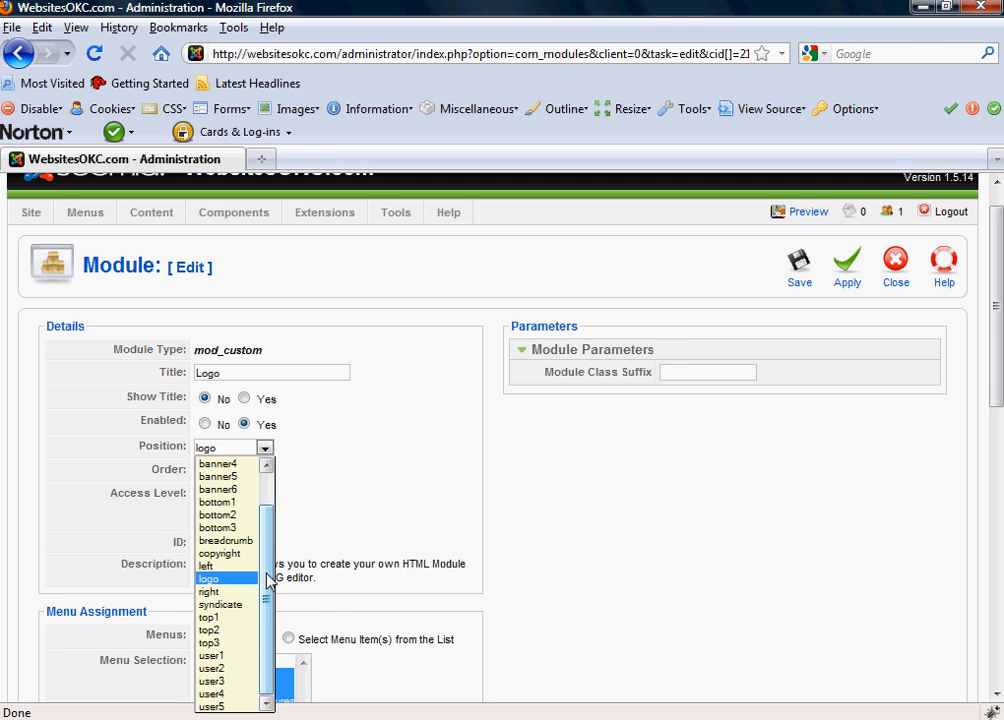
pyautogui.scroll(-1, 271, 573)
pyautogui.click(267, 432)
pyautogui.moveTo(268, 526); pyautogui.dragTo(272, 446)
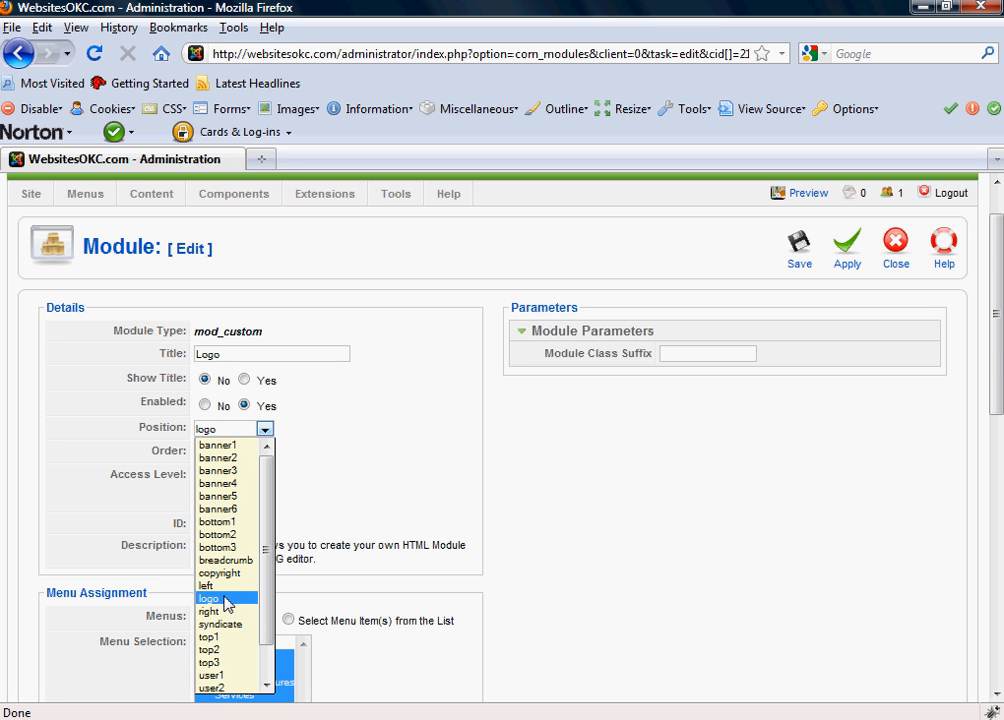
pyautogui.click(326, 412)
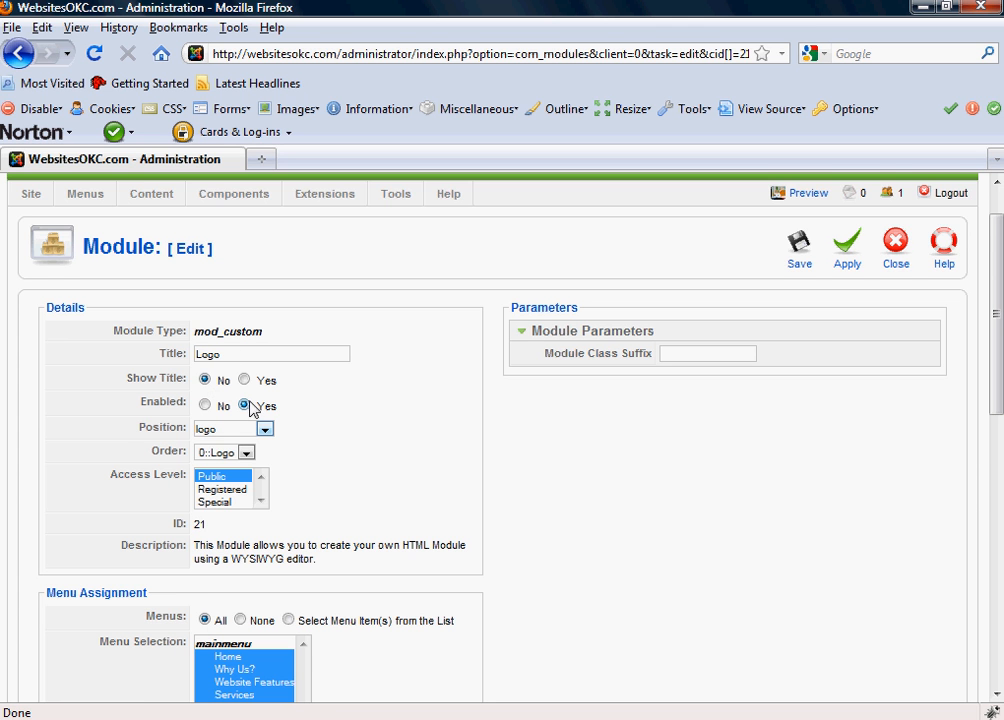
# - Review the Logo module's menu assignment and custom output content, and apply the module settings
pyautogui.scroll(-2, 250, 408)
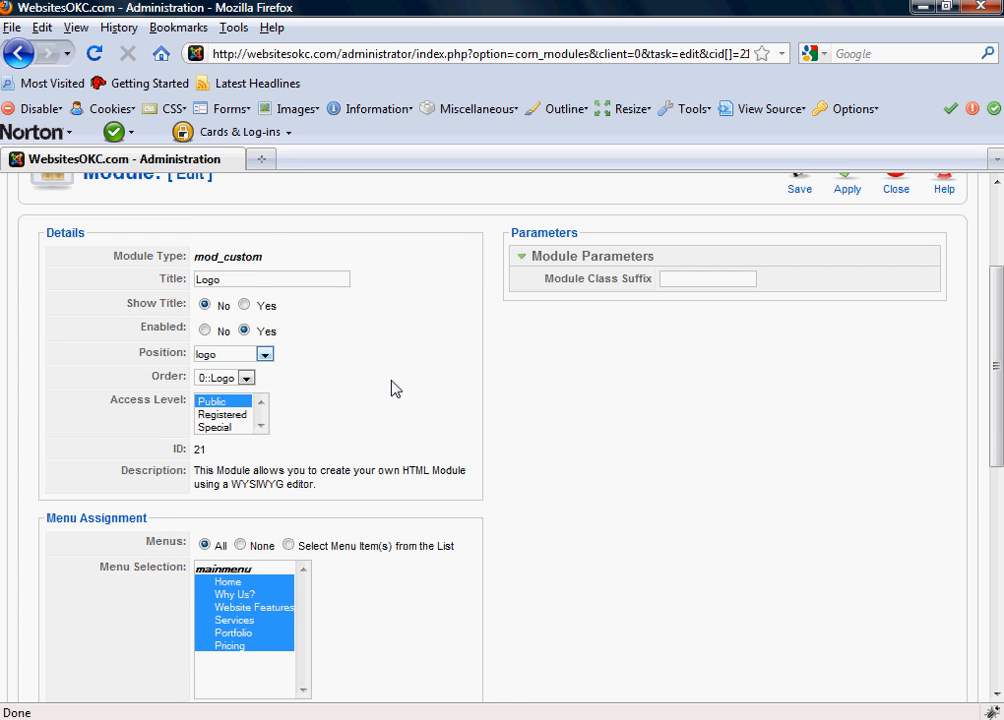
pyautogui.scroll(-3, 395, 389)
pyautogui.scroll(-2, 490, 510)
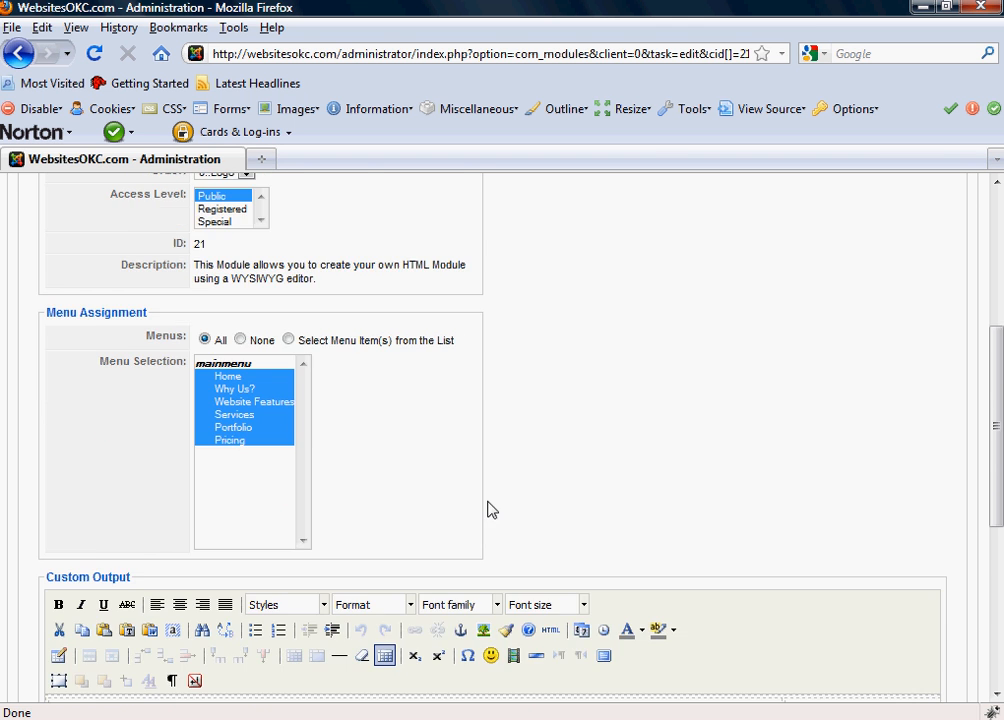
pyautogui.scroll(-5, 490, 510)
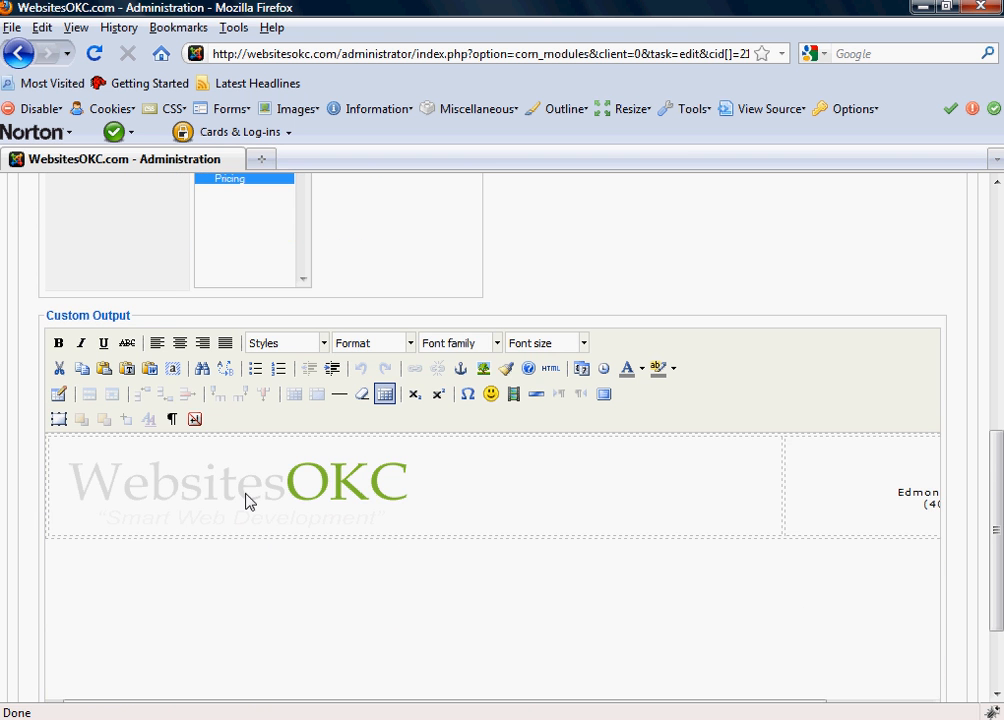
pyautogui.click(900, 492)
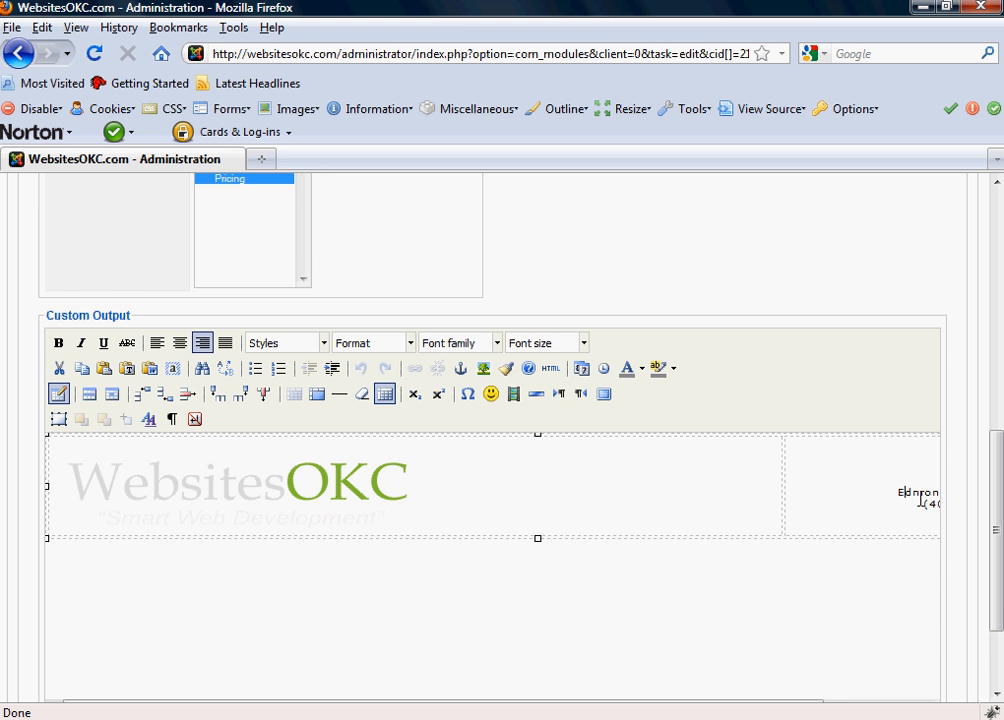
pyautogui.scroll(3, 836, 554)
pyautogui.scroll(9, 843, 567)
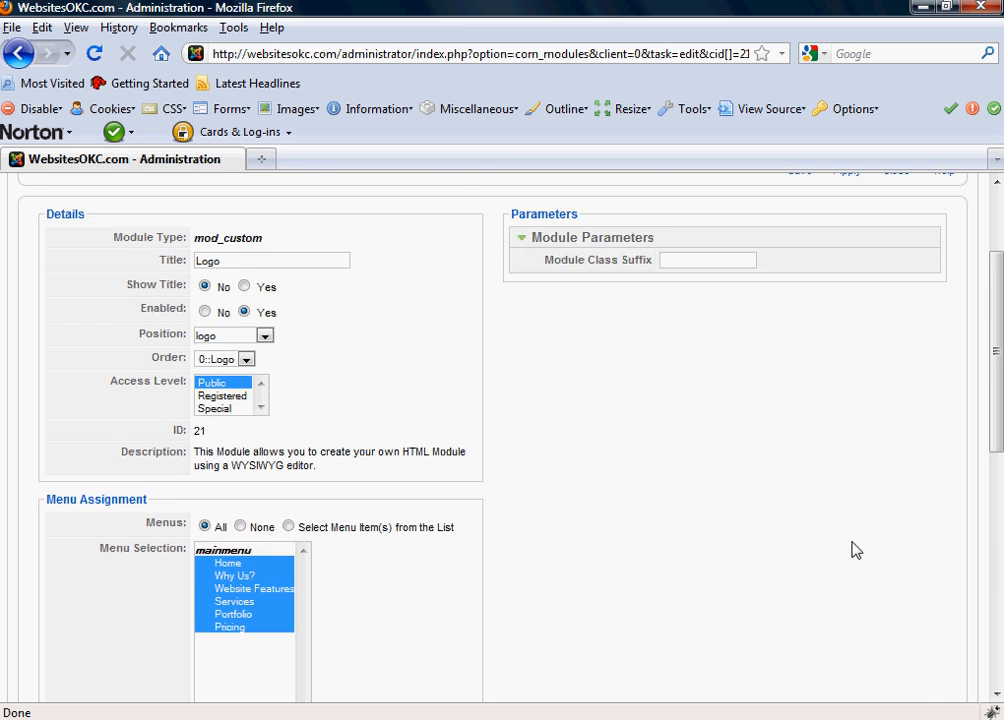
pyautogui.click(847, 312)
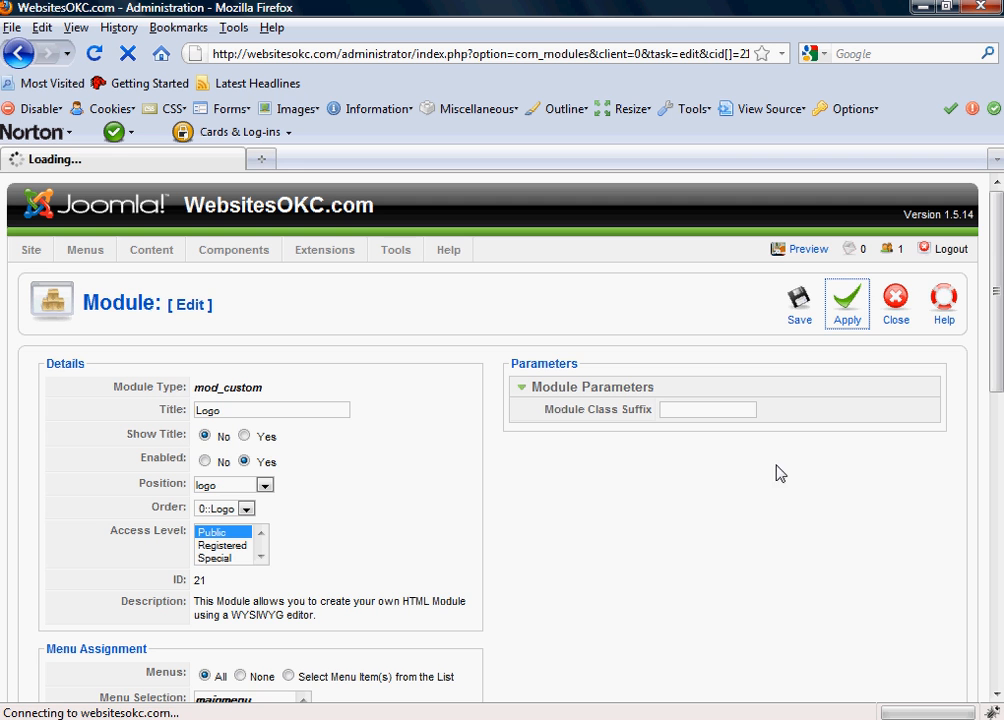
# - Preview the live site to check the logo module above the sheet, and return to the Joomla administration
pyautogui.click(803, 252)
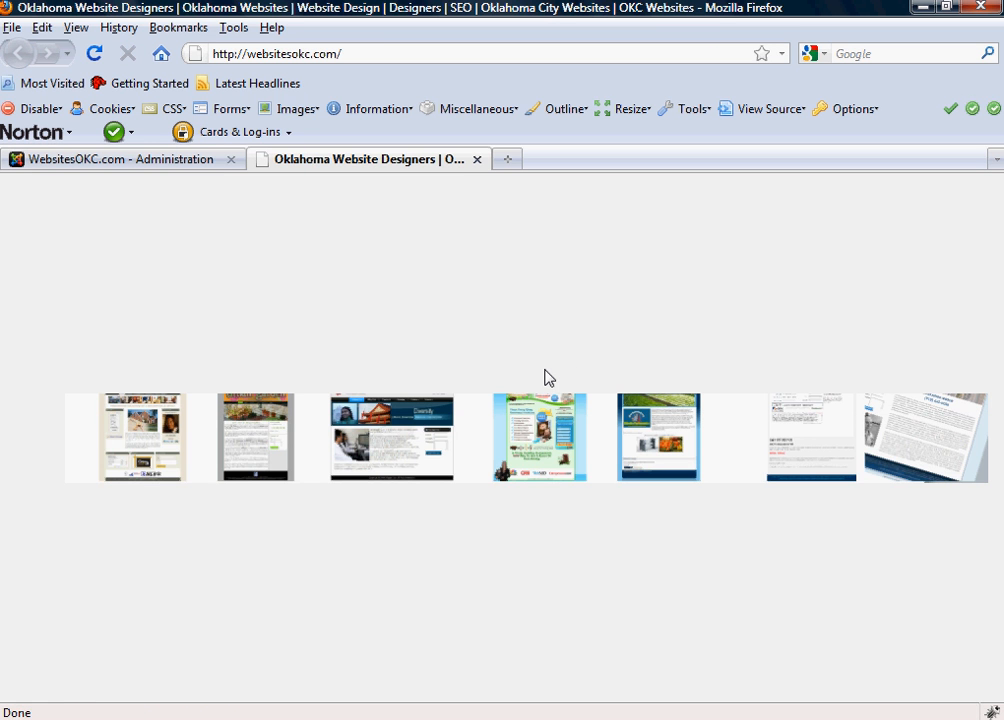
pyautogui.click(486, 460)
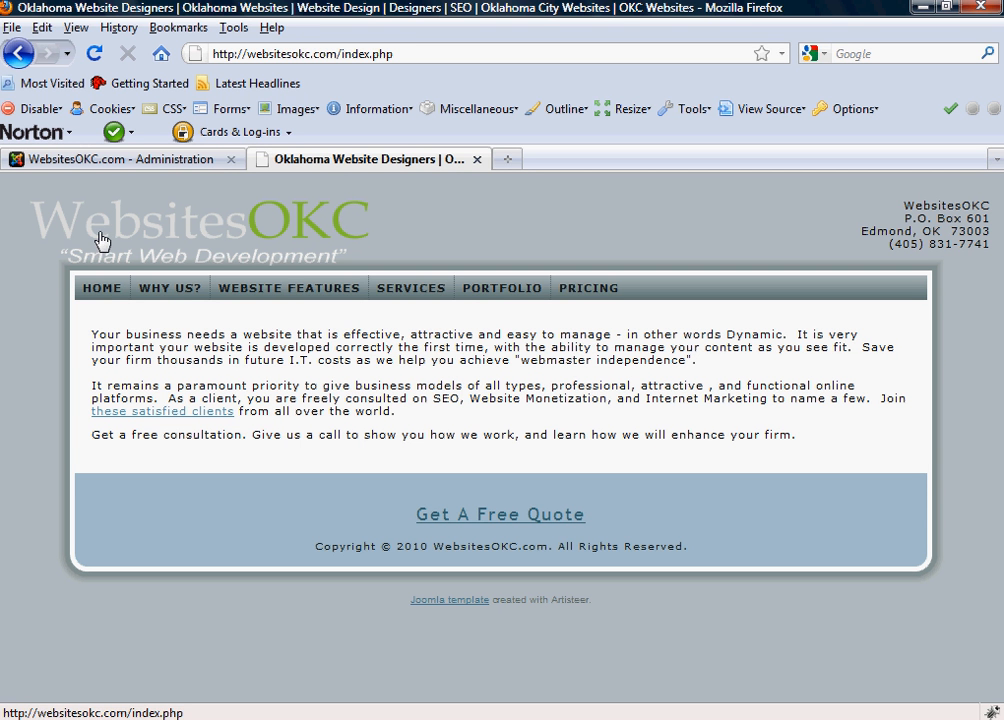
pyautogui.click(140, 161)
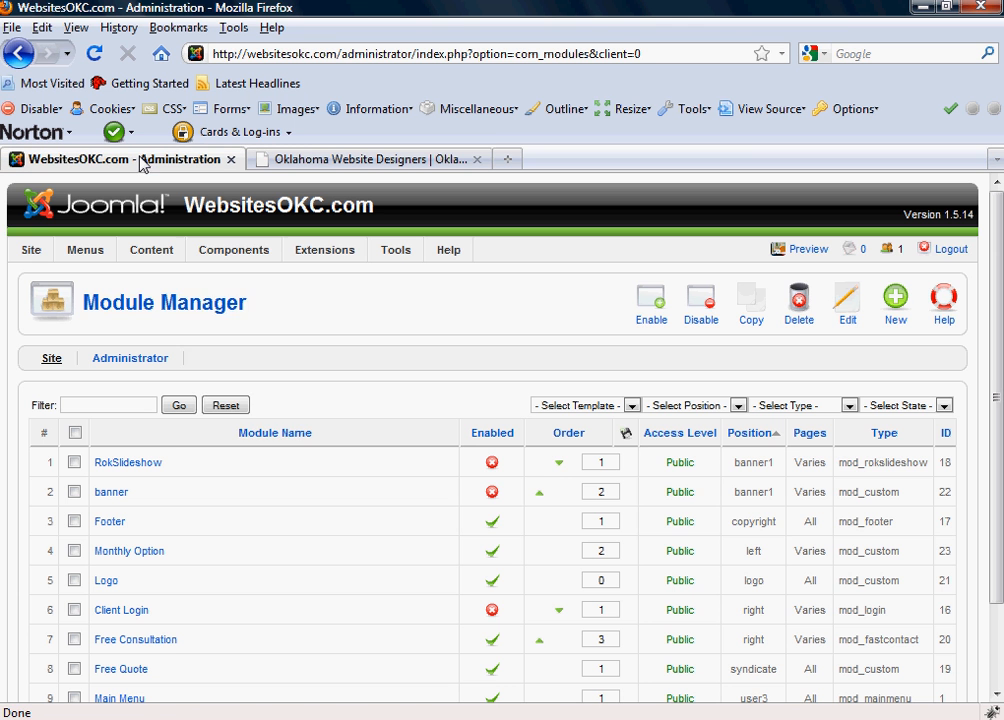
# - Reduce the width of the table holding the logo and address in the Logo module's custom output, and apply the change
pyautogui.click(105, 582)
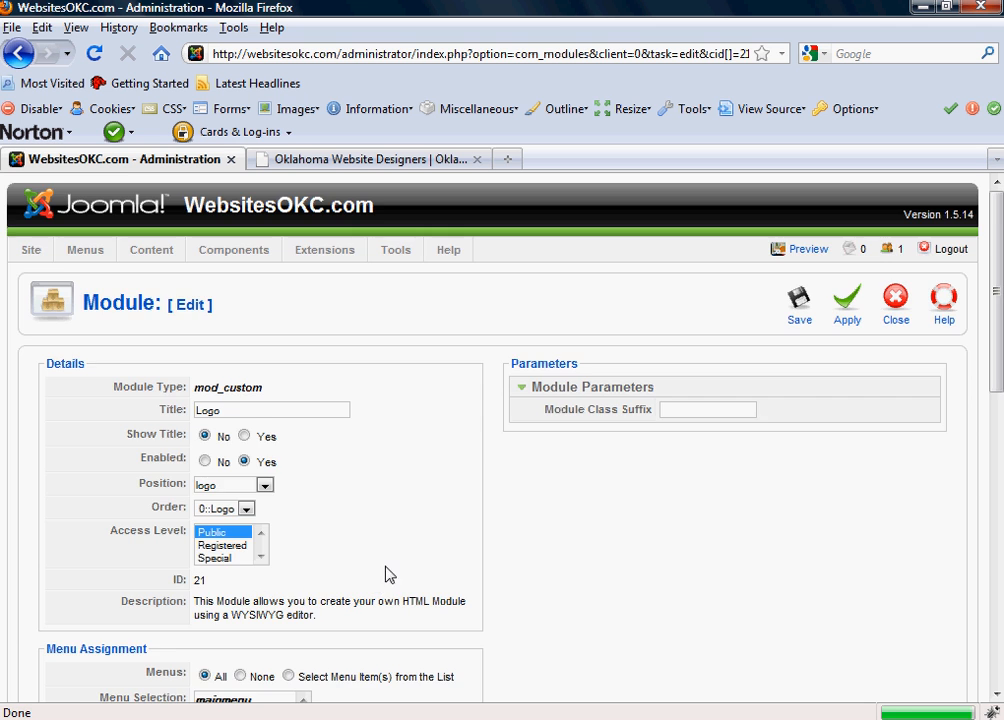
pyautogui.scroll(-3, 435, 598)
pyautogui.scroll(-5, 435, 598)
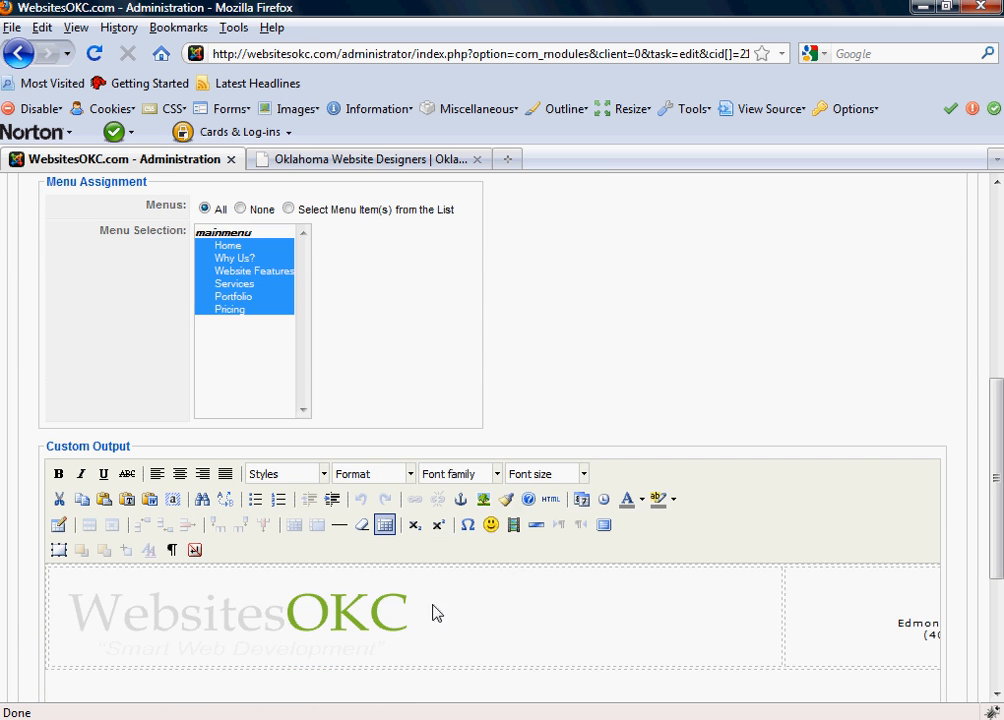
pyautogui.click(58, 522)
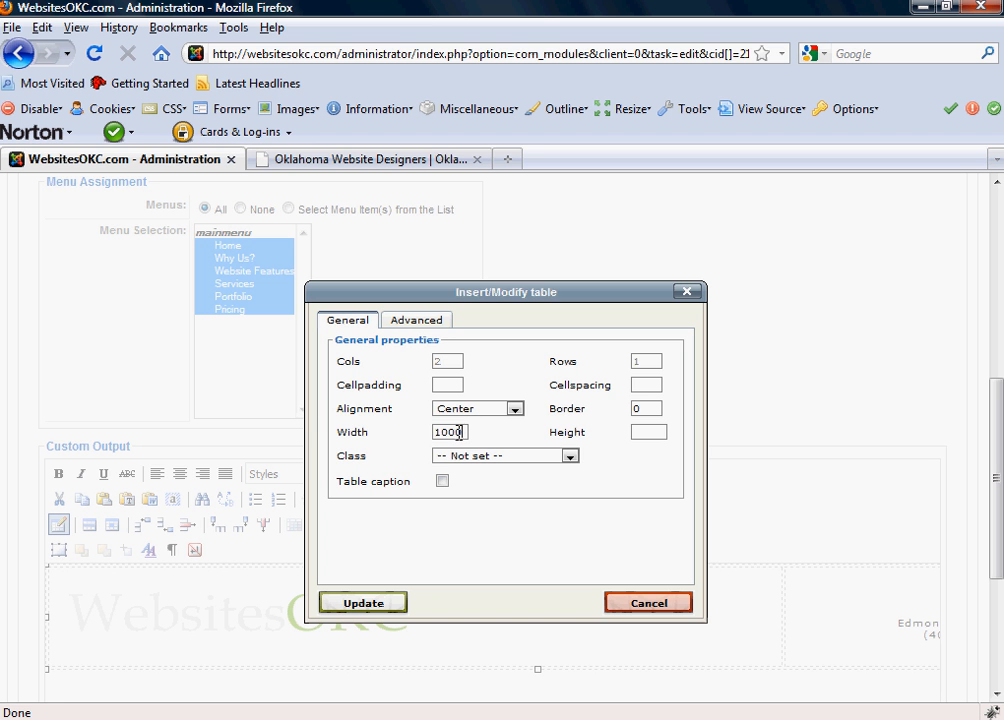
pyautogui.moveTo(458, 432); pyautogui.dragTo(426, 433)
pyautogui.write('9')
pyautogui.click(394, 602)
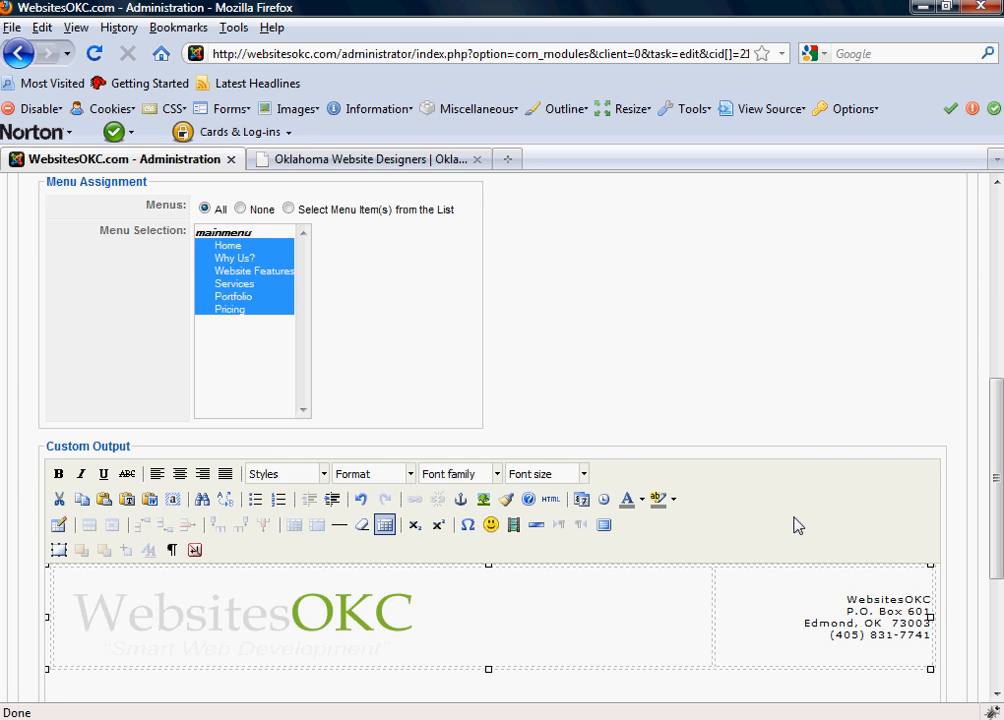
pyautogui.scroll(8, 896, 366)
pyautogui.click(848, 295)
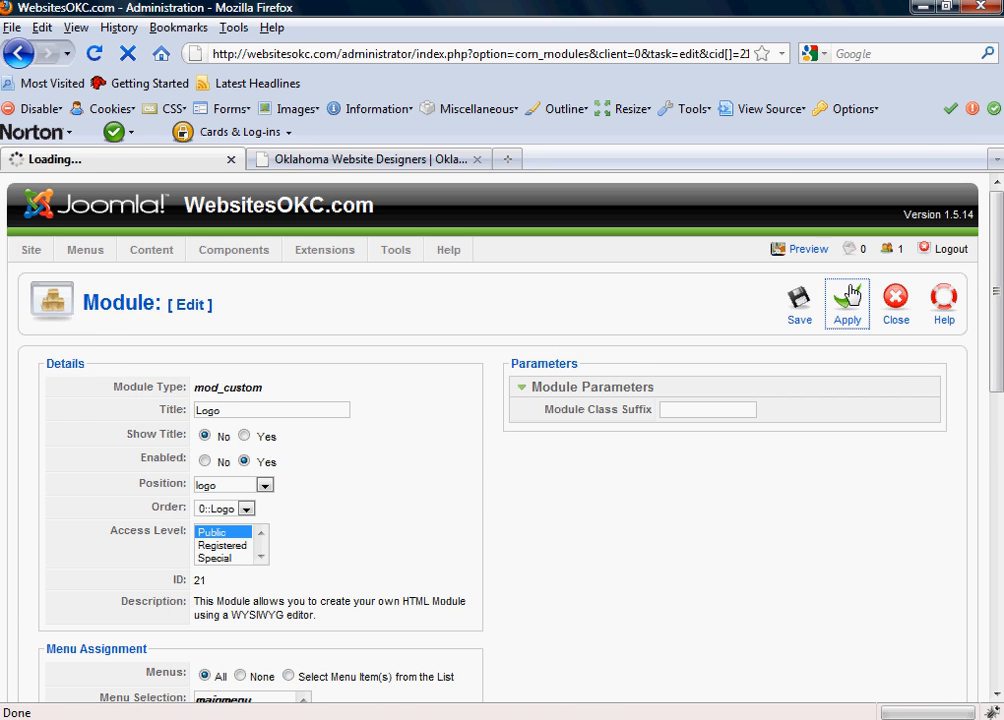
# - On the live site, follow the logo's link and display the template's module positions by adding ?tp=1 to the index.php address
pyautogui.click(384, 163)
pyautogui.click(285, 237)
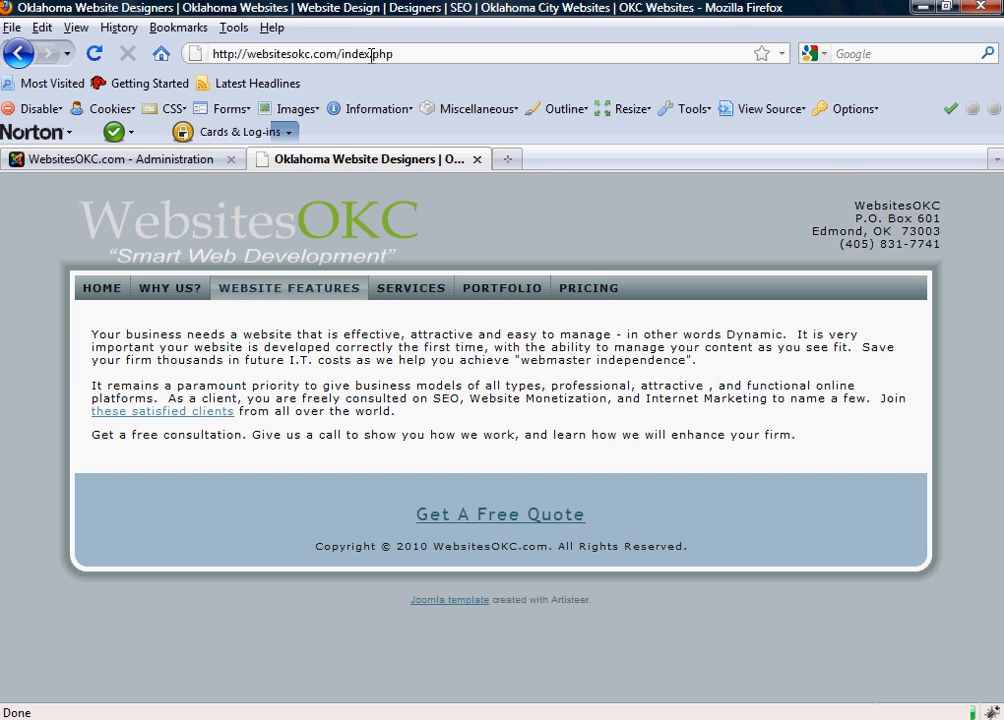
pyautogui.click(434, 57)
pyautogui.write('?tp=1')
pyautogui.press('Return')
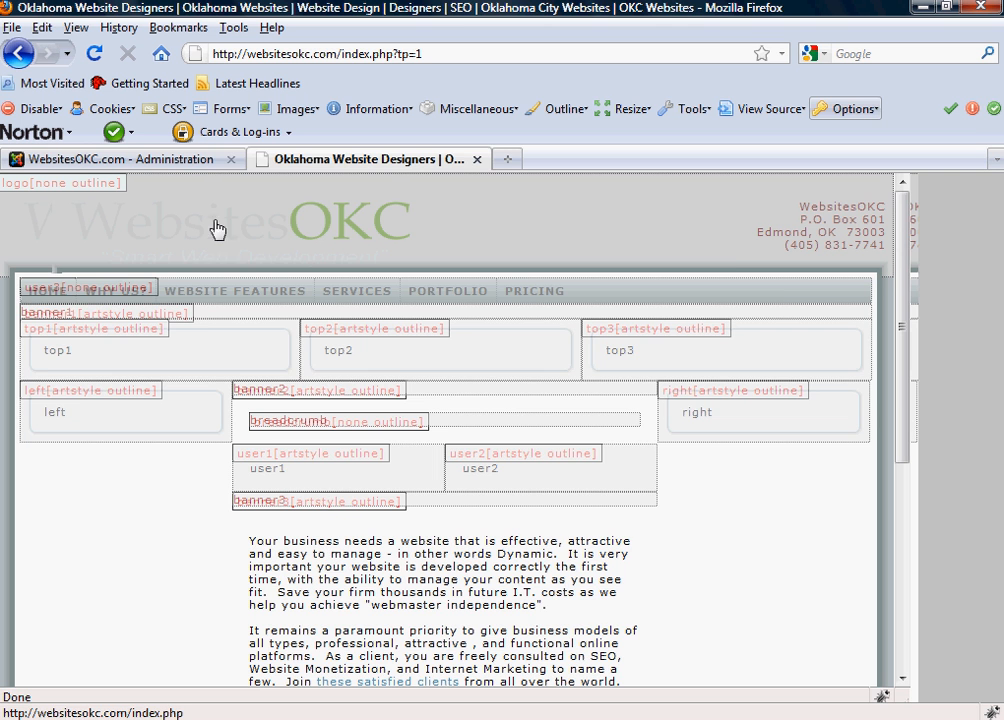
# - Return to the Logo module's custom output and inspect the logo image's link URL, closing the link settings without changes
pyautogui.click(165, 159)
pyautogui.scroll(-12, 474, 562)
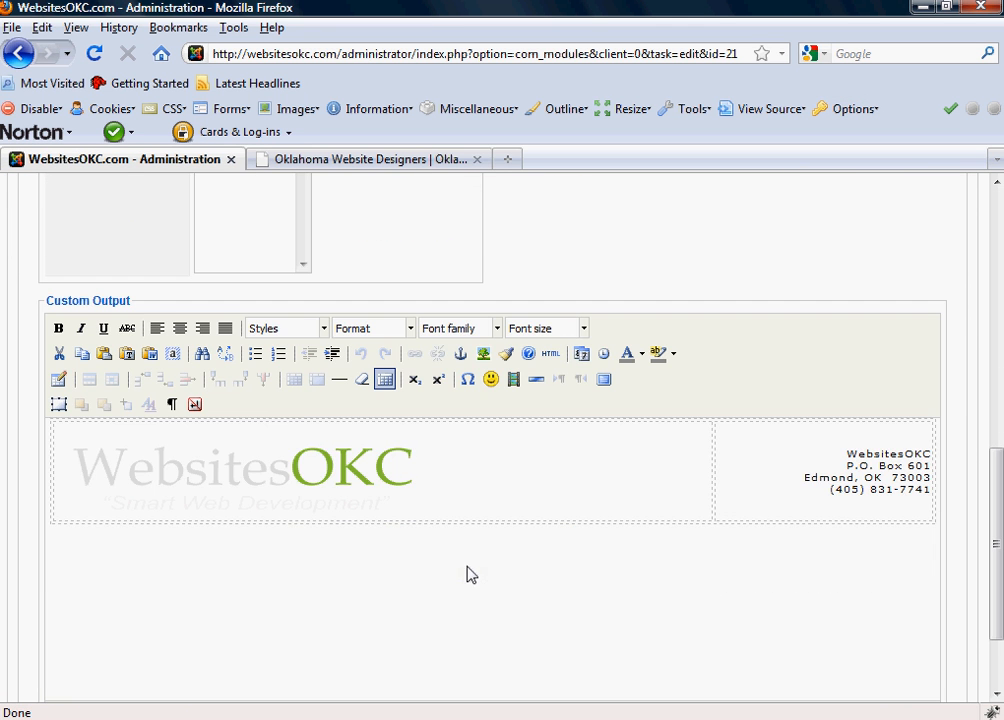
pyautogui.click(306, 451)
pyautogui.click(415, 353)
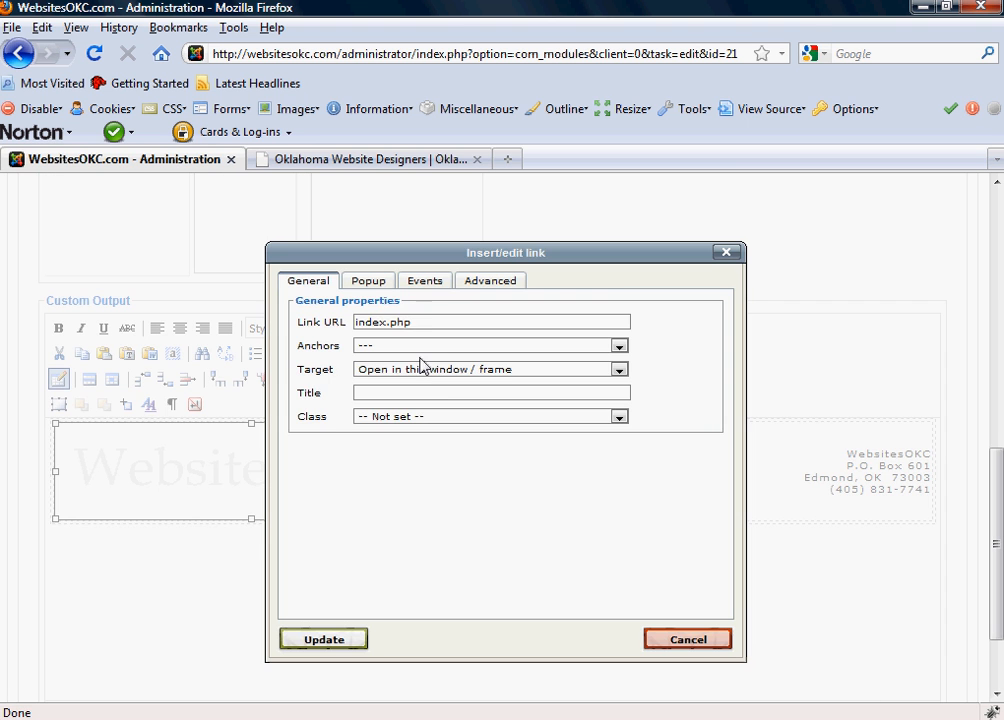
pyautogui.moveTo(412, 322); pyautogui.dragTo(365, 322)
pyautogui.click(677, 645)
pyautogui.scroll(2, 549, 202)
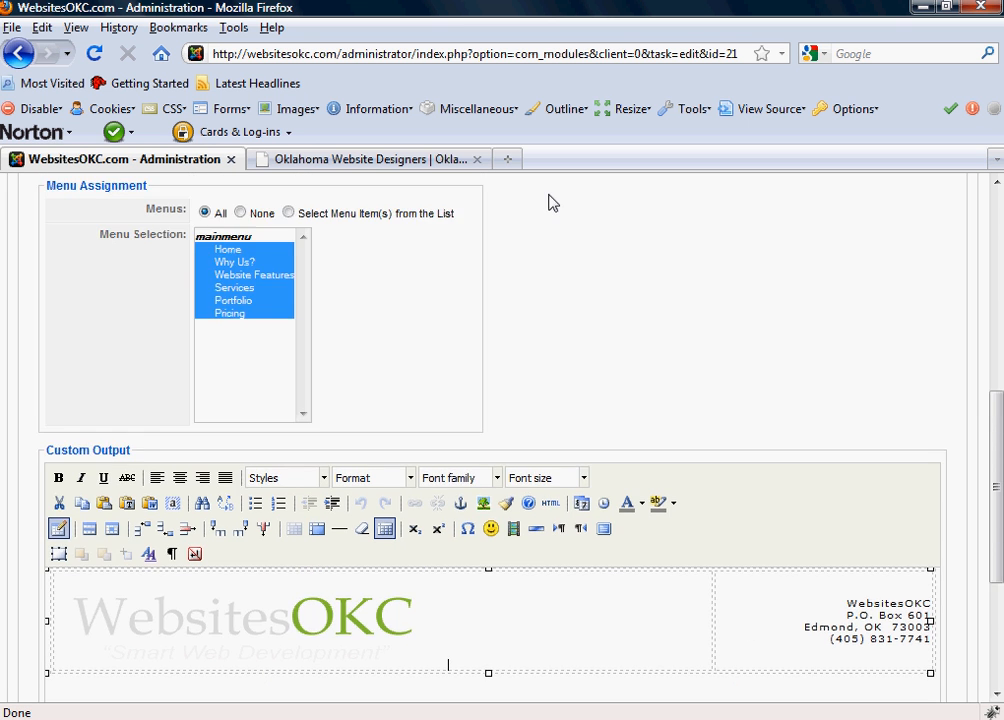
# - Test the logo's link to the home page on the live site, comparing it with the module in the administration
pyautogui.click(417, 160)
pyautogui.click(302, 246)
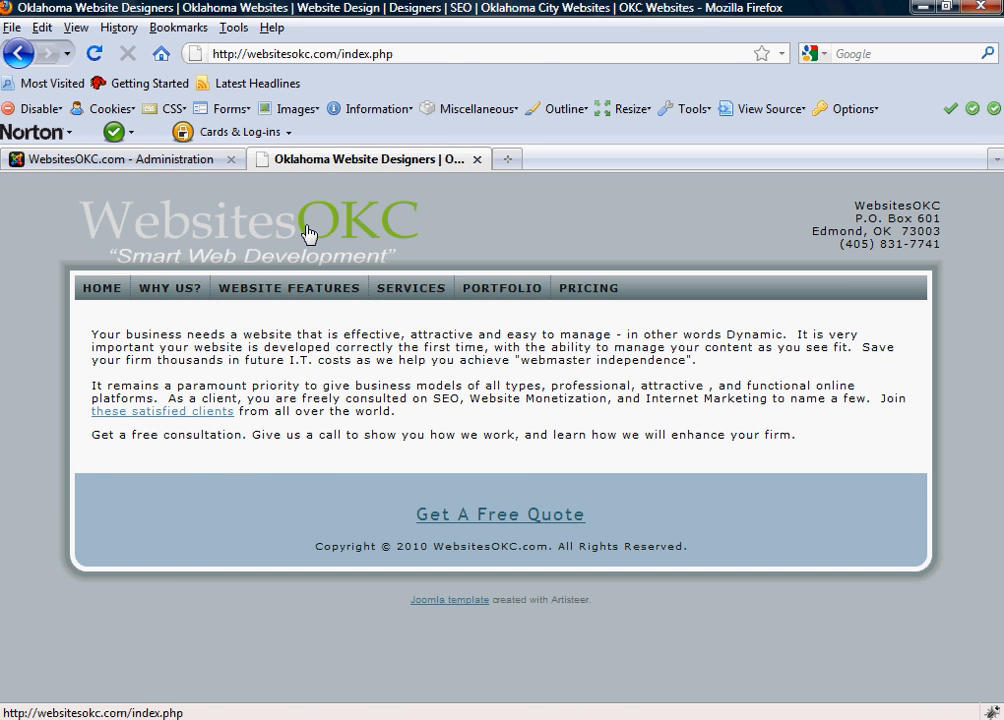
pyautogui.click(220, 162)
pyautogui.click(320, 162)
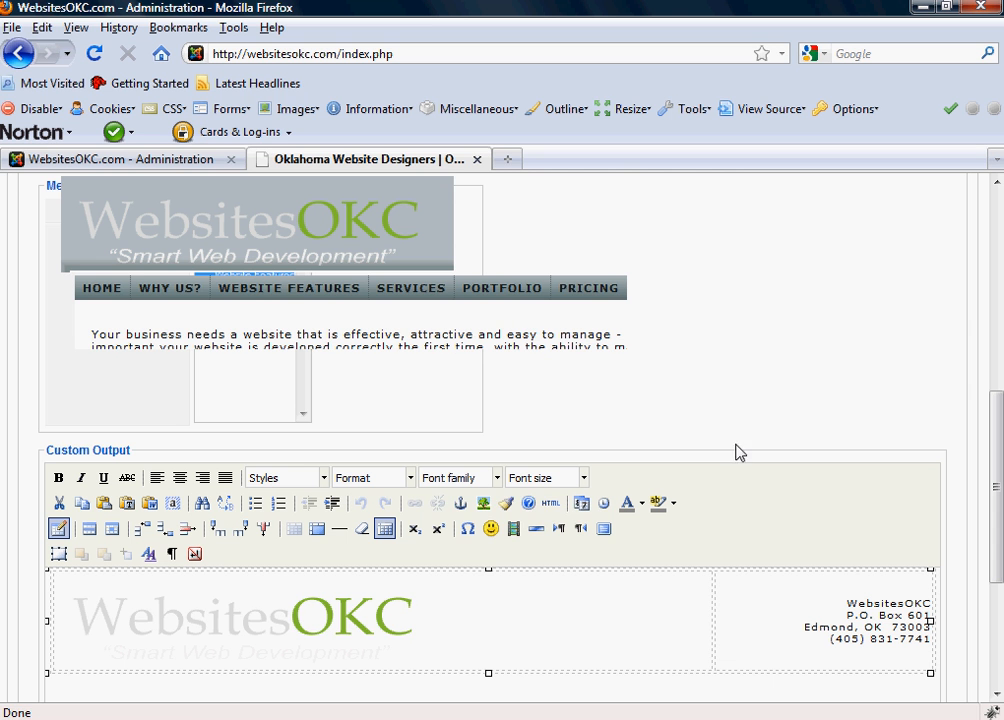